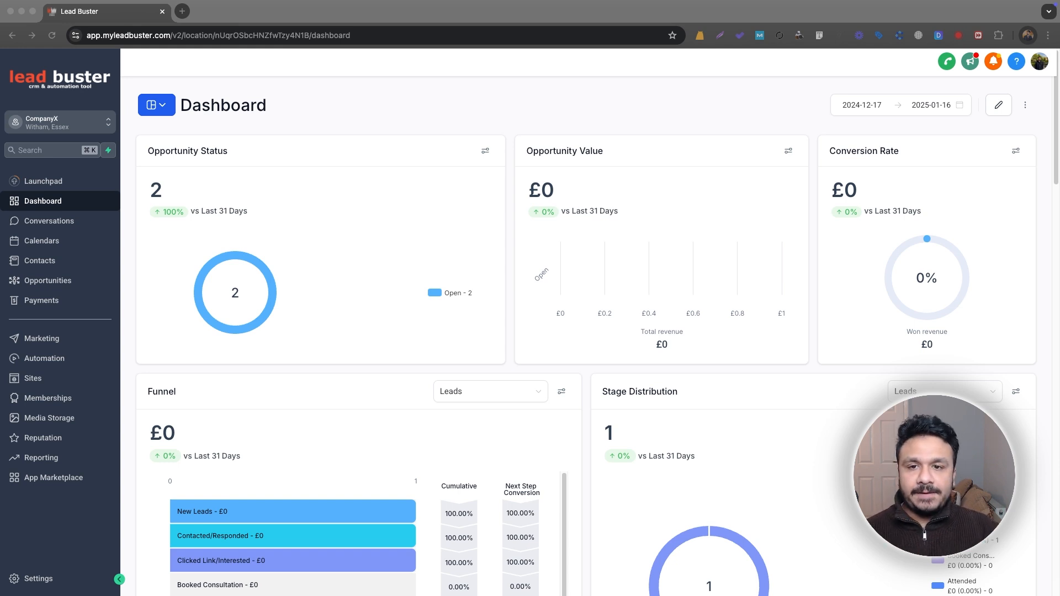
Step: Create a new workflow from scratch inside the Workflow Actions folder of the automation workflows
click(549, 120)
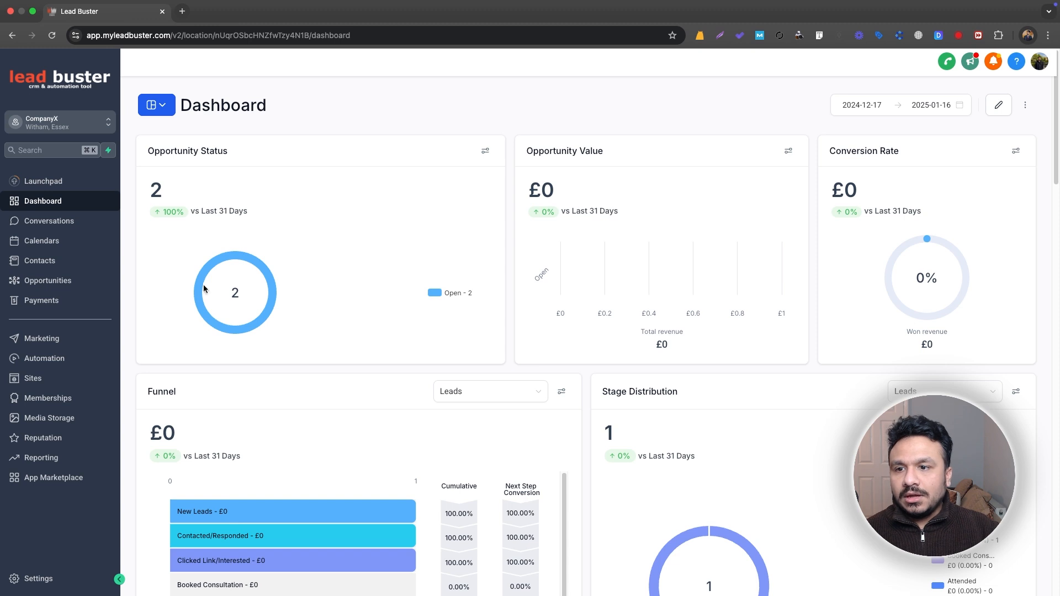
click(45, 365)
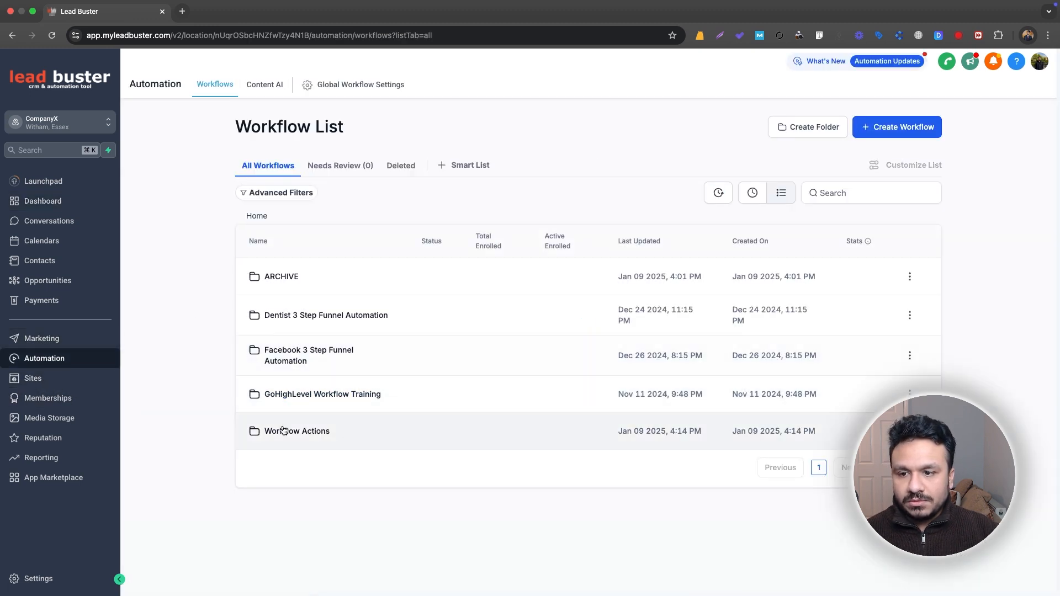
click(284, 431)
click(894, 127)
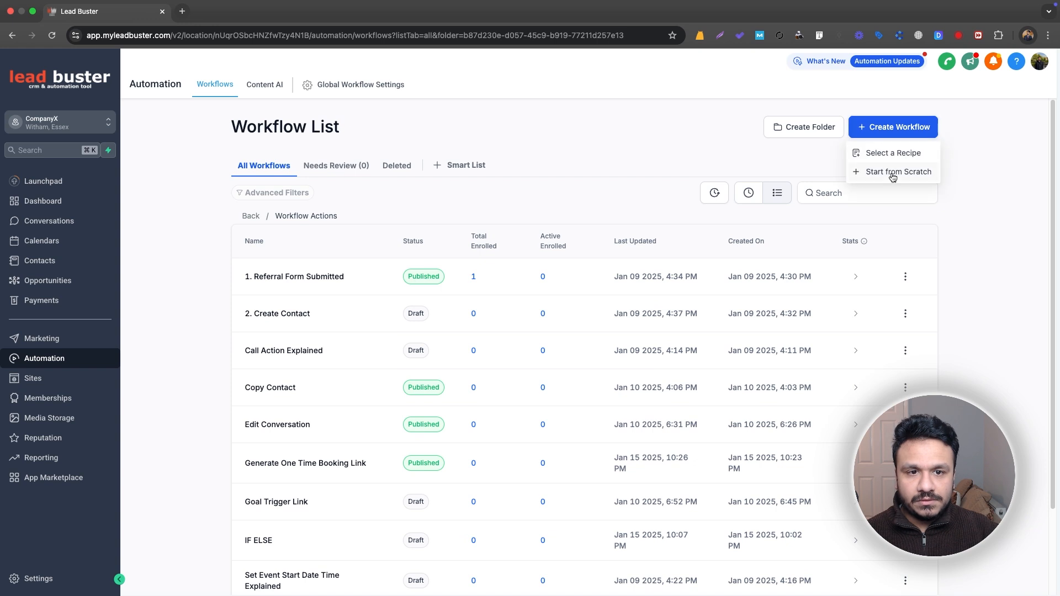
click(890, 169)
Step: Rename the new workflow as Update Google Sheet
click(532, 67)
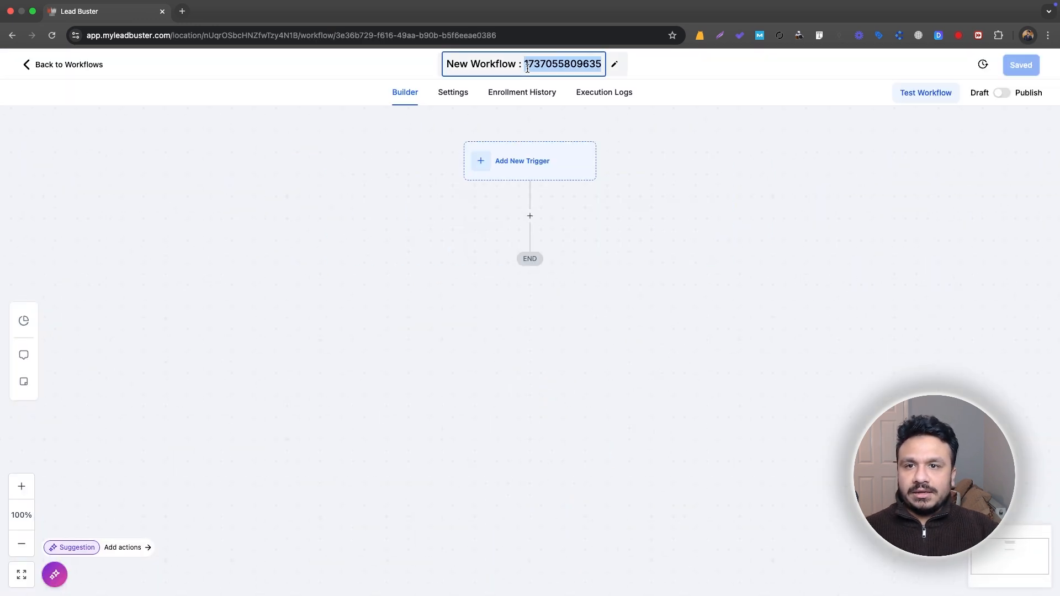
text(Update Google Sheet)
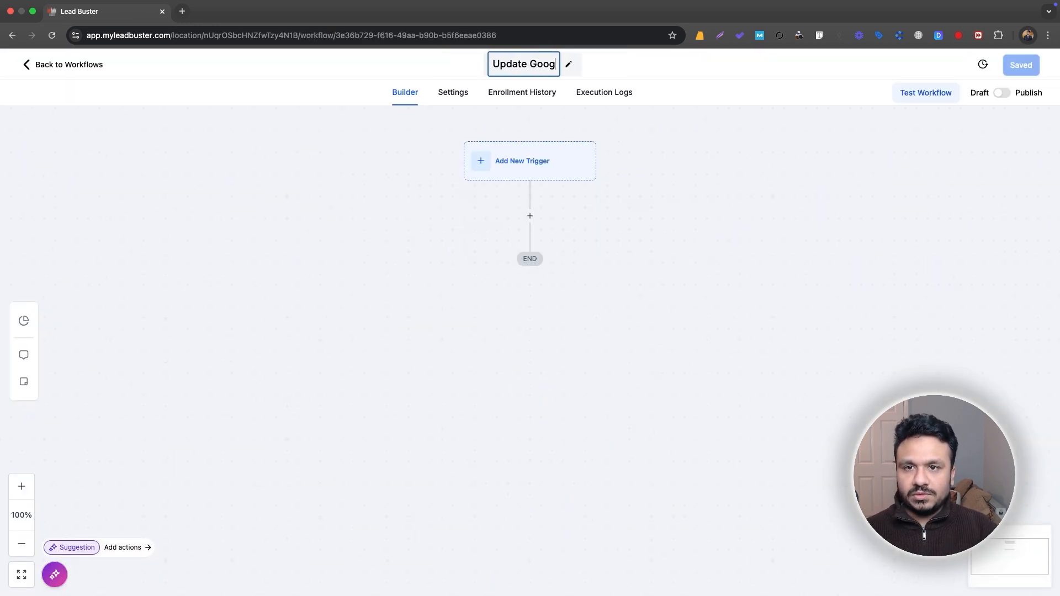
click(727, 149)
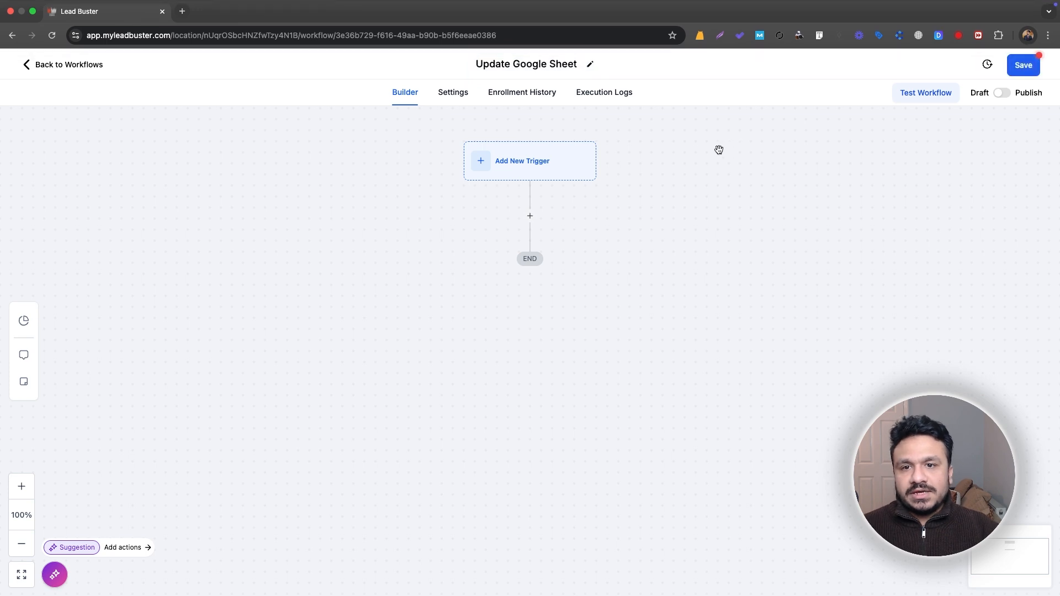
Step: Add a Form Submitted trigger filtered to the form Contact Form and save the trigger
click(521, 166)
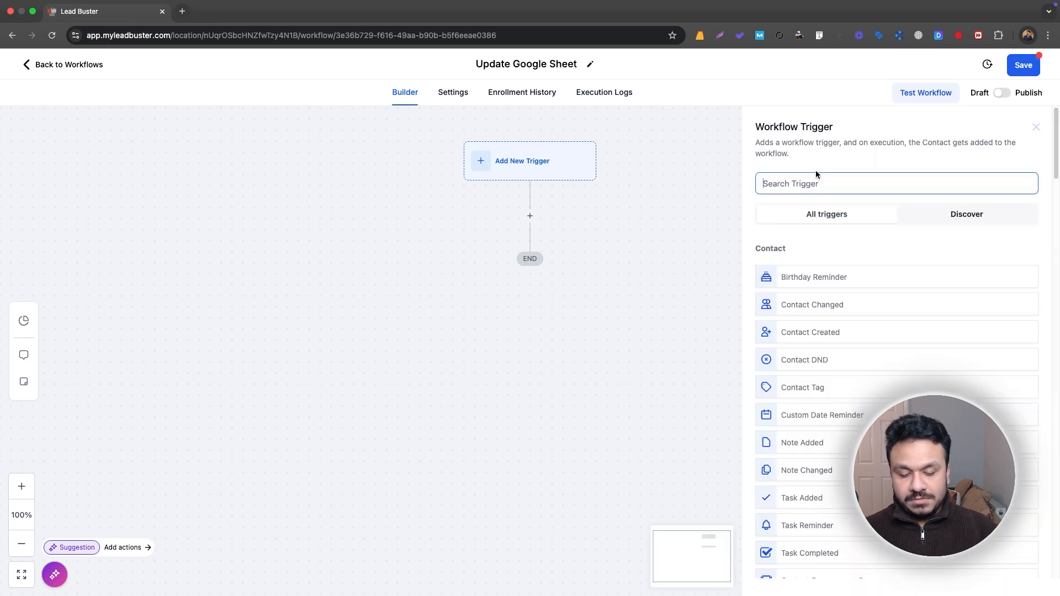
text(form)
click(829, 278)
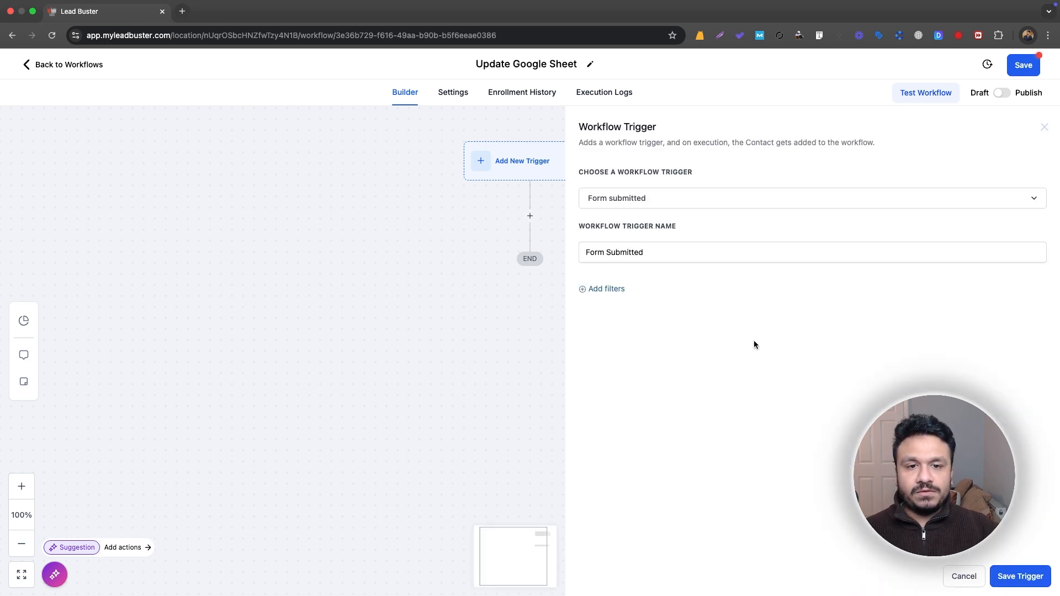
click(610, 295)
click(603, 302)
click(606, 379)
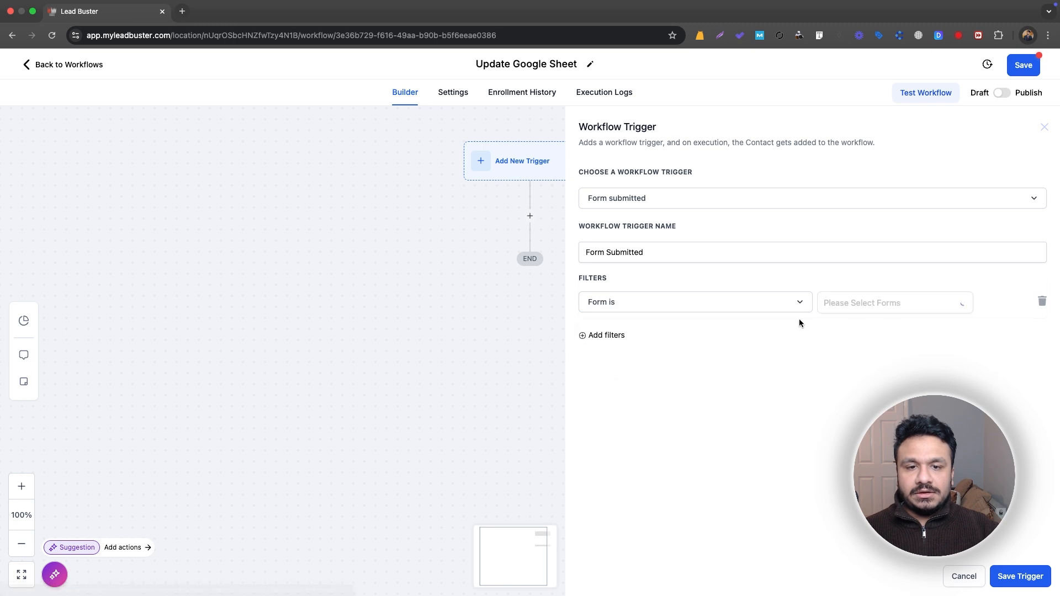
click(839, 309)
click(863, 406)
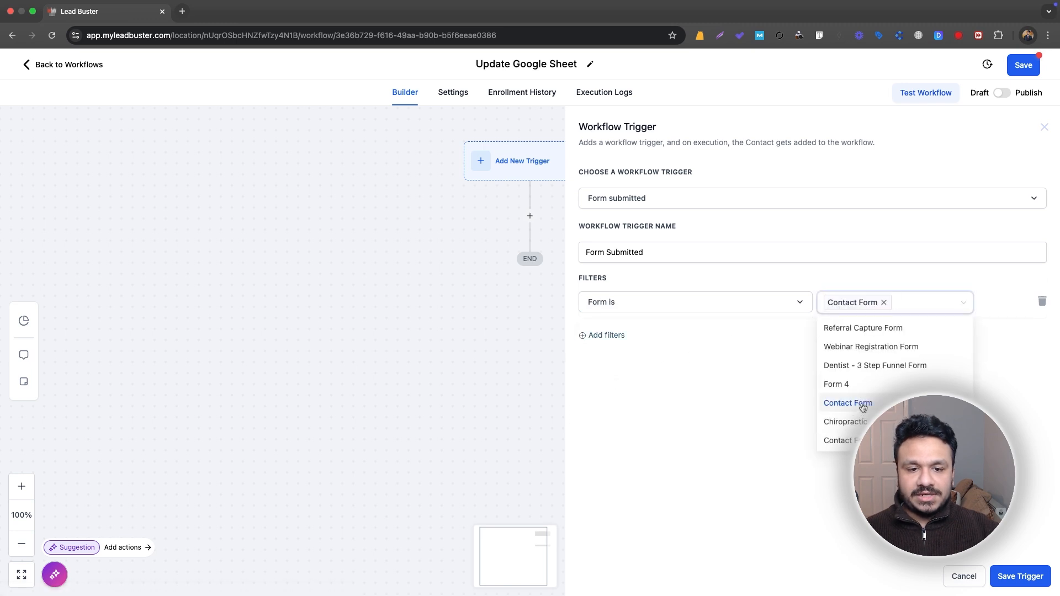
click(1018, 576)
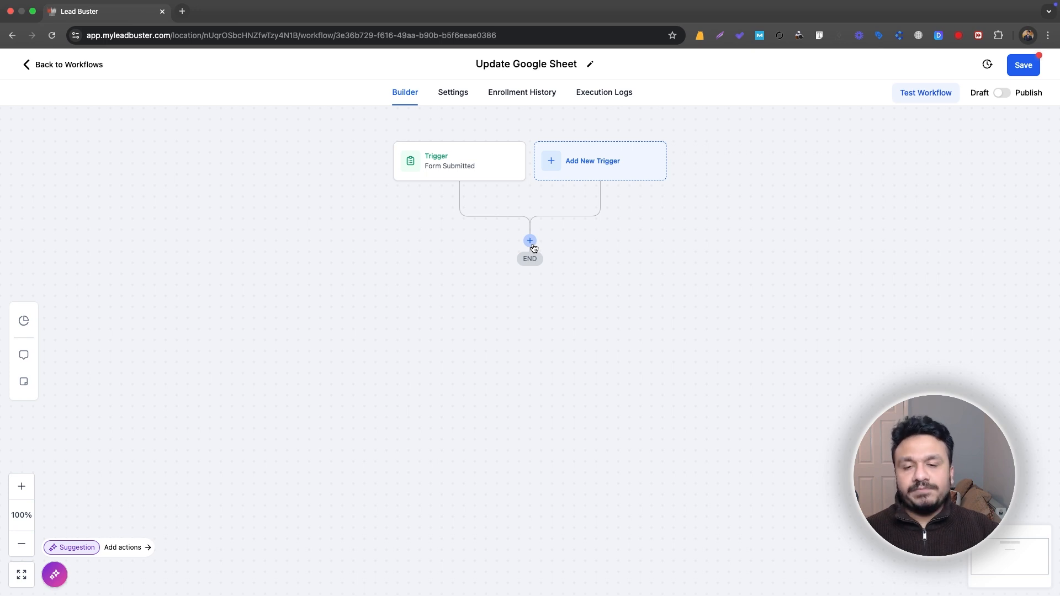
Step: Start a Google Sheets action after the trigger and connect the location's Google account through the integrations settings
click(530, 242)
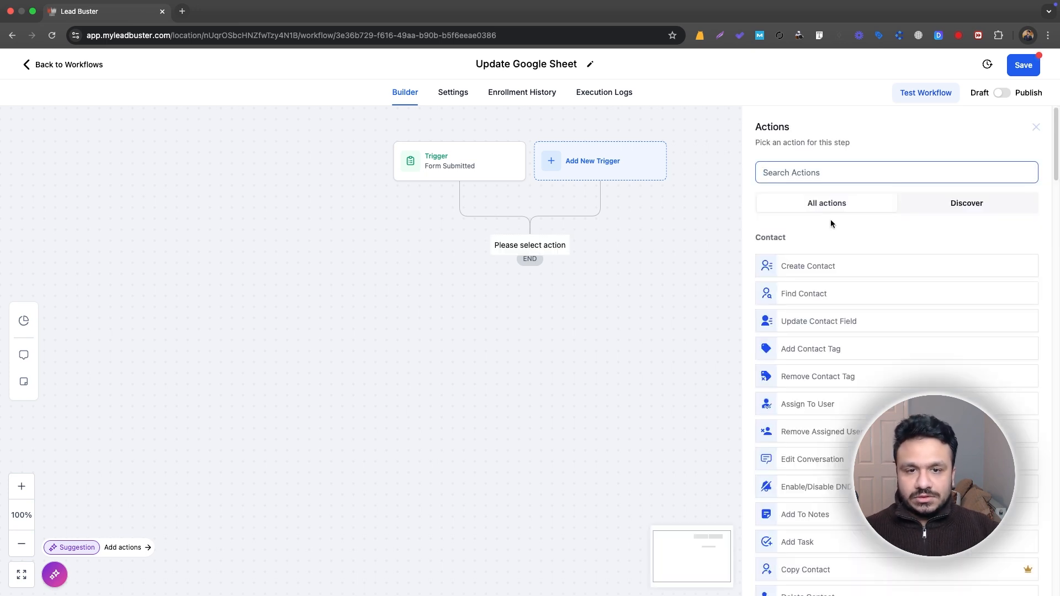
text(google)
click(835, 261)
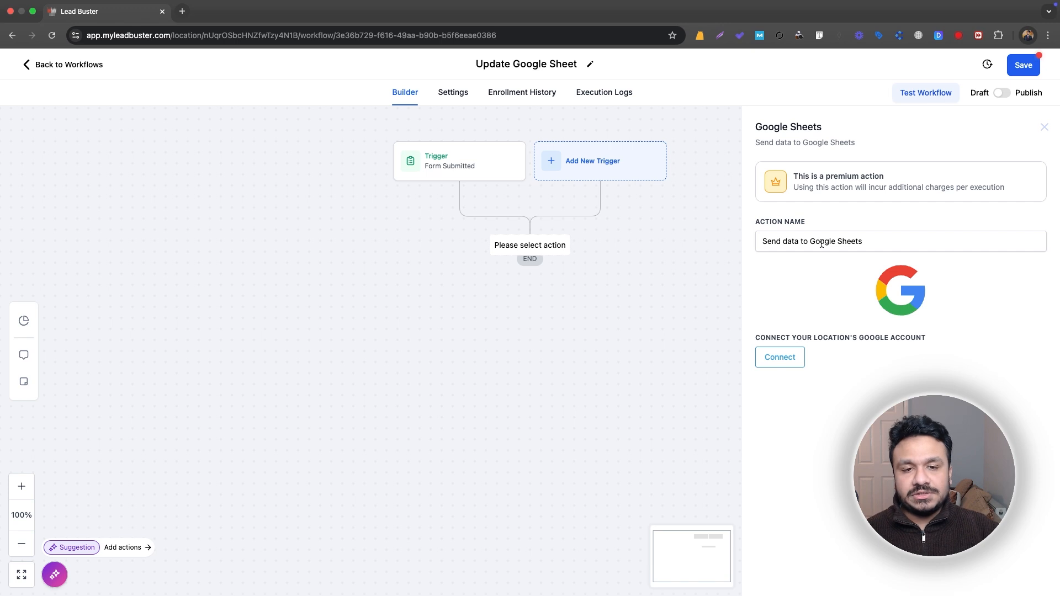
click(791, 362)
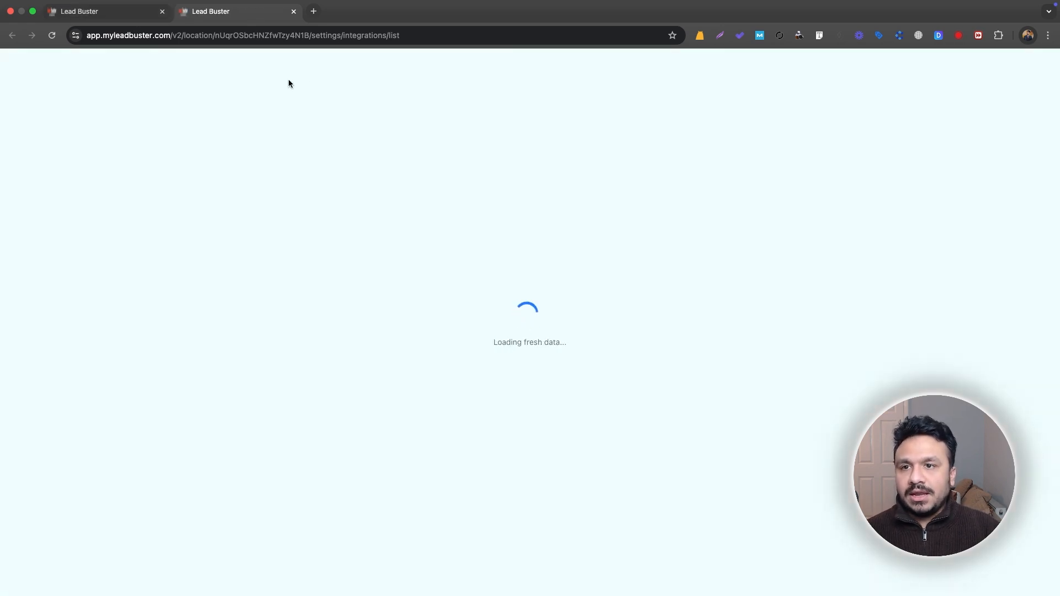
click(266, 254)
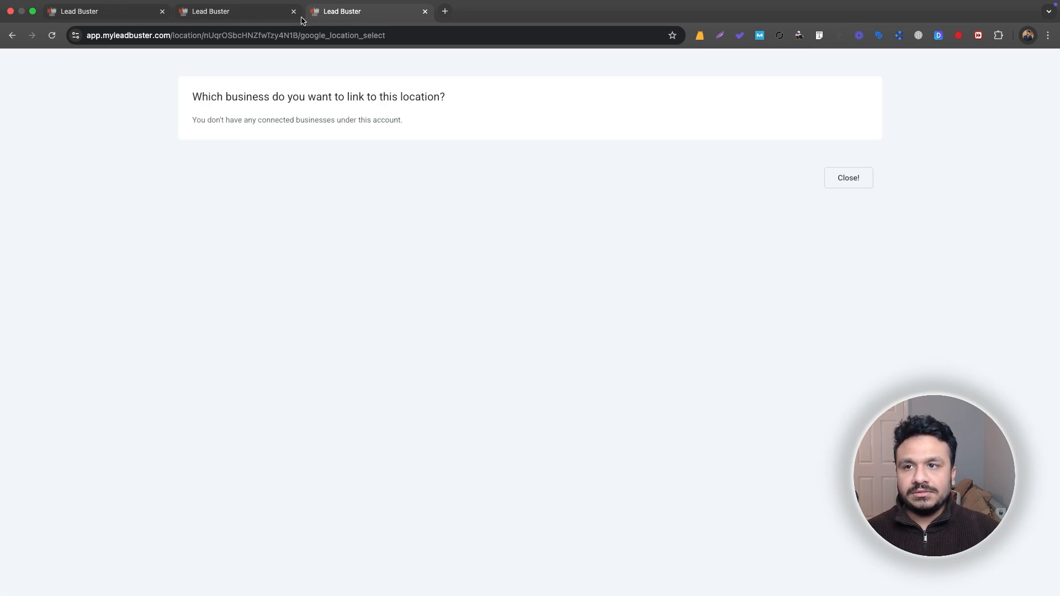
Step: Save and reload the Update Google Sheet workflow, and start a Google Sheets action below the trigger
click(118, 14)
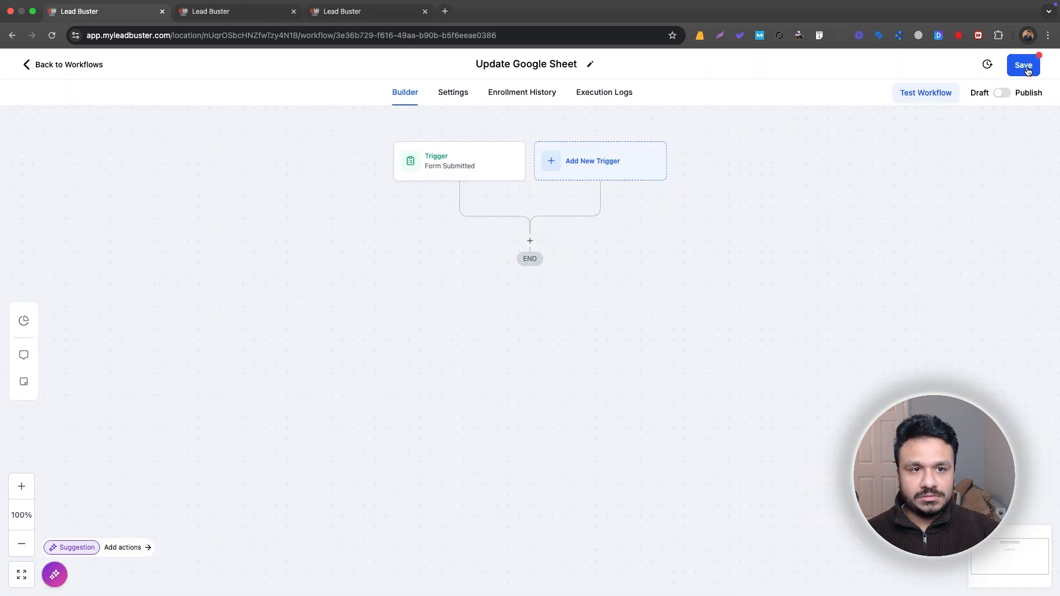
click(52, 36)
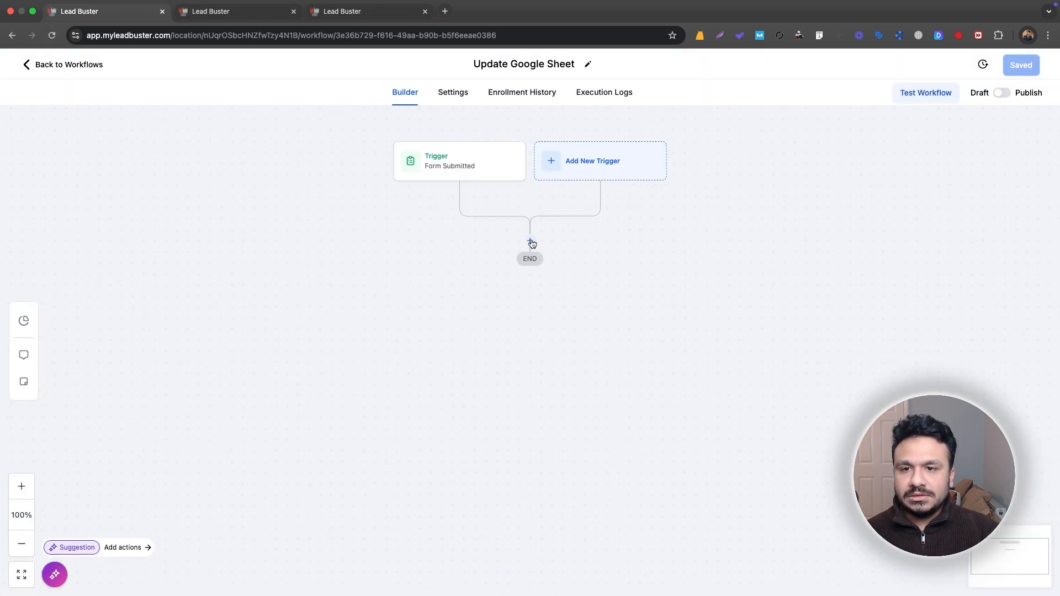
click(532, 242)
text(googl)
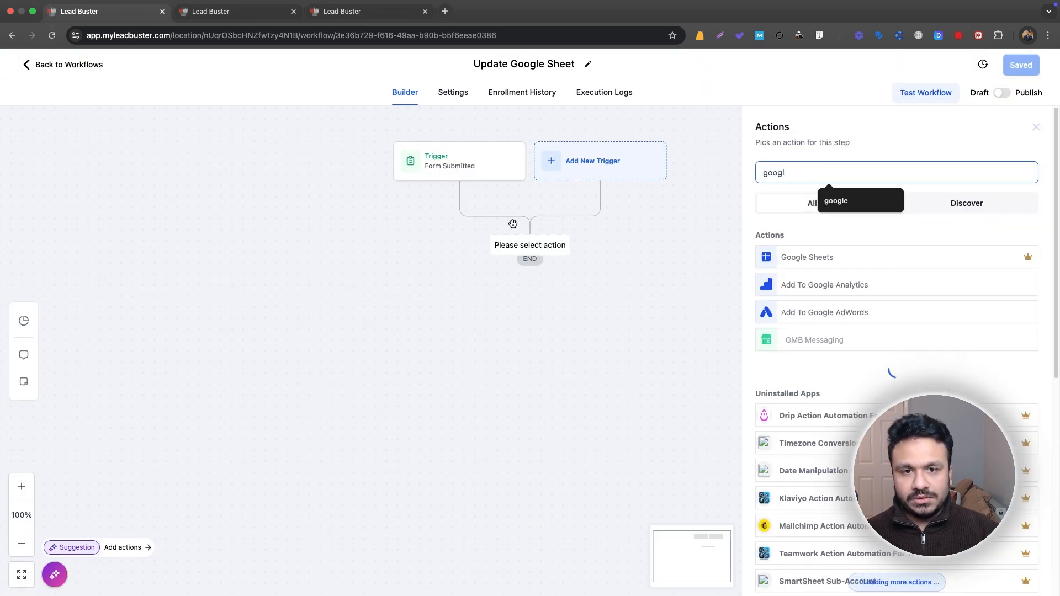
click(846, 258)
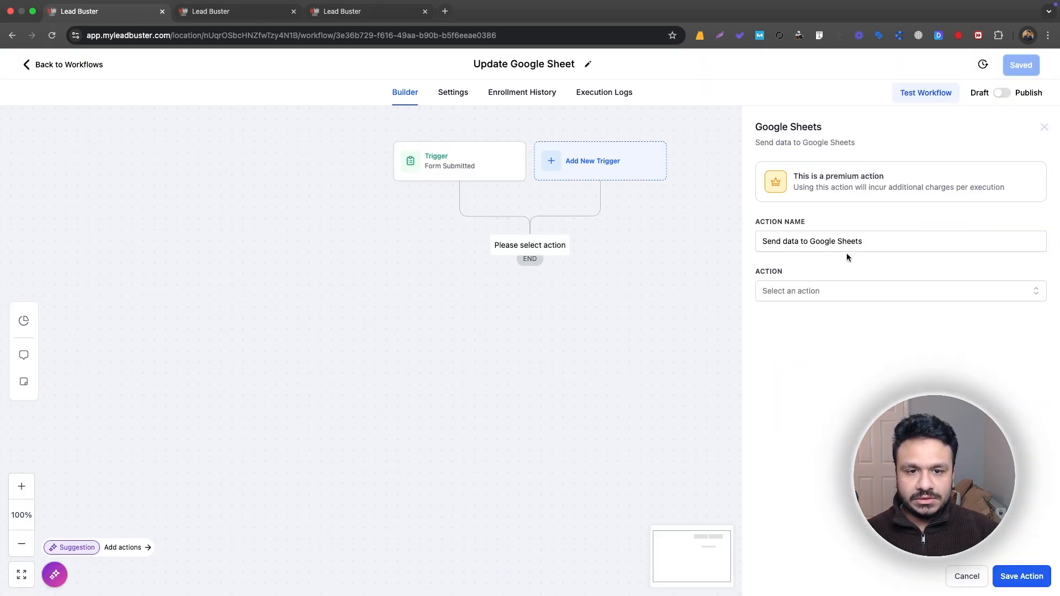
Step: Review the available spreadsheet operations and set the Google Sheets action to Create Spreadsheet Row
click(823, 299)
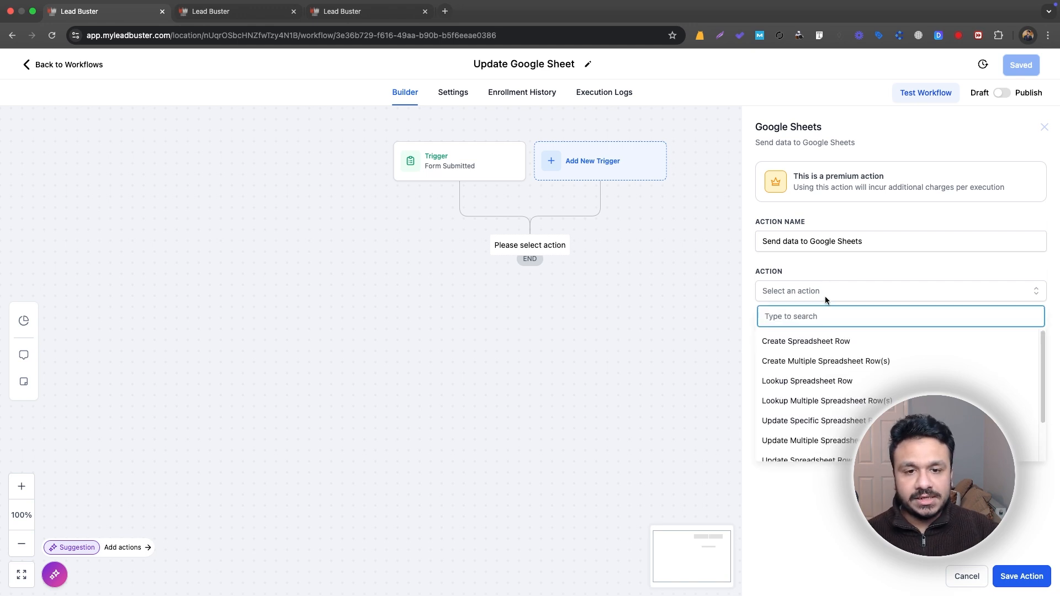
scroll(845, 377, down, 1)
scroll(845, 378, down, 1)
scroll(833, 379, up, 3)
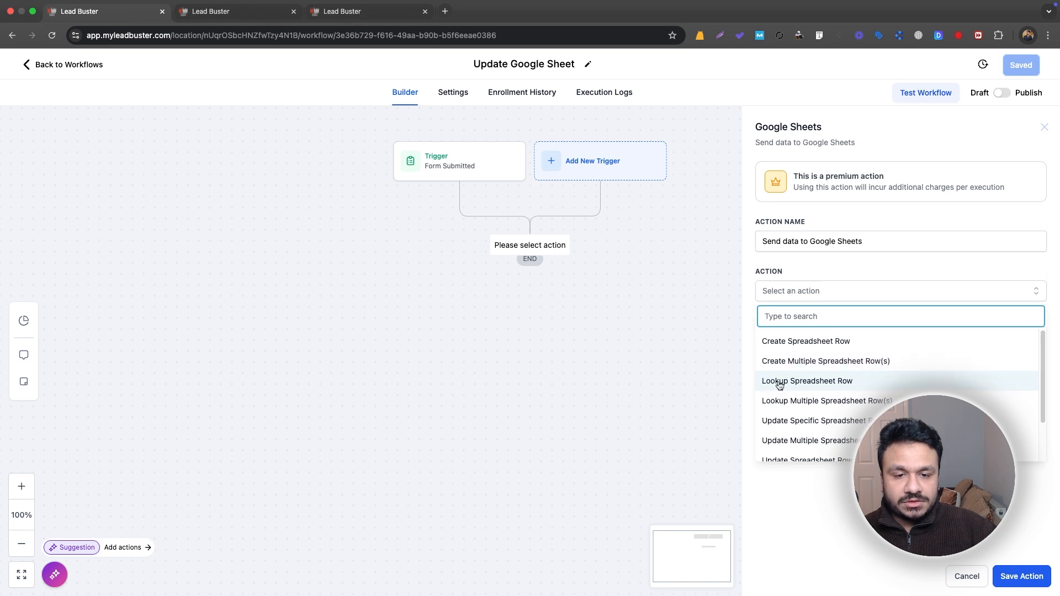
scroll(817, 384, down, 1)
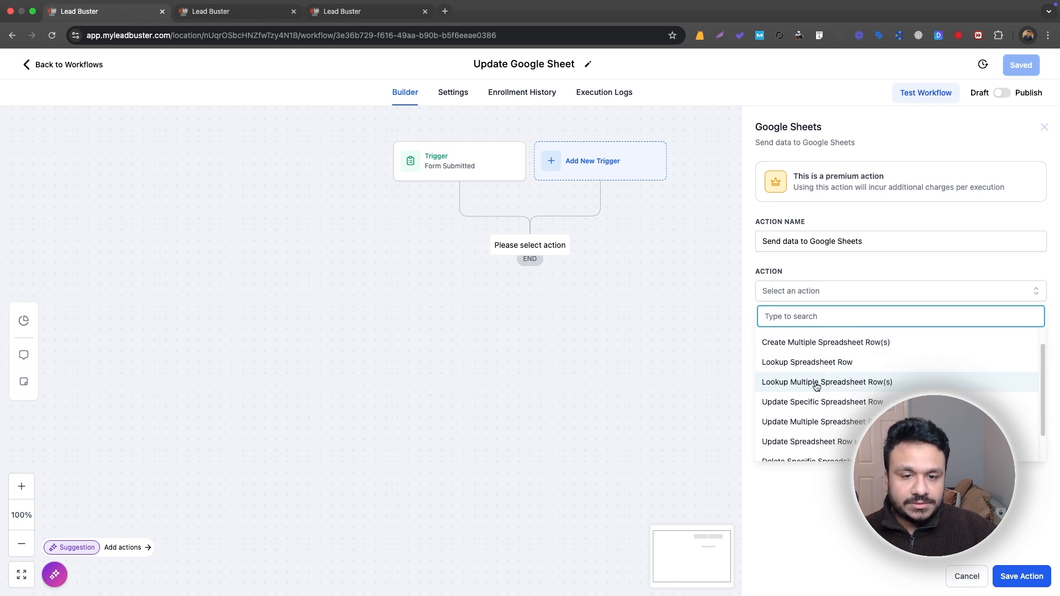
scroll(817, 386, down, 1)
scroll(817, 385, up, 1)
scroll(816, 386, up, 1)
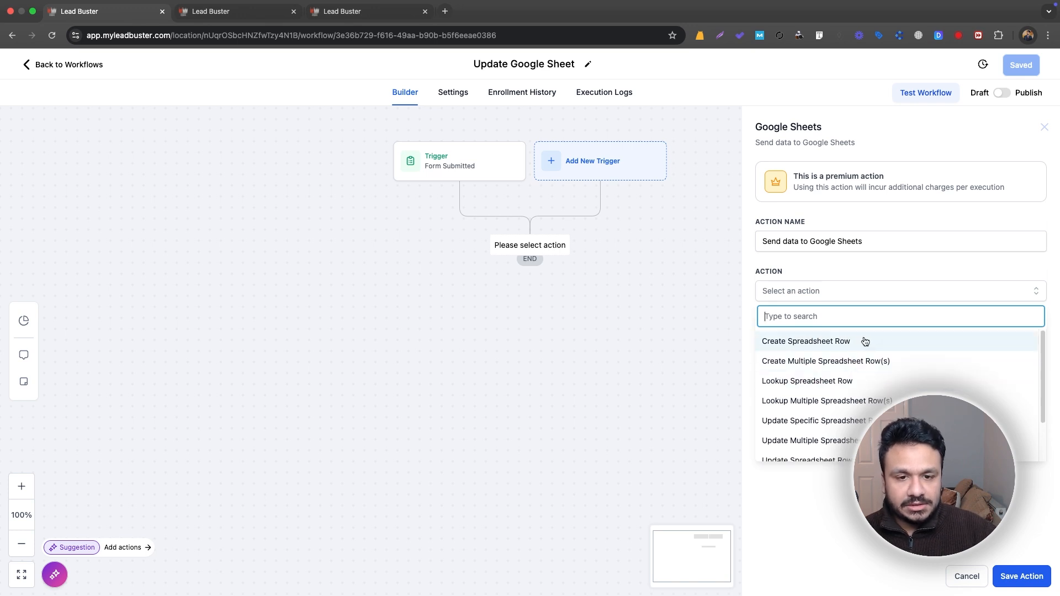
click(806, 343)
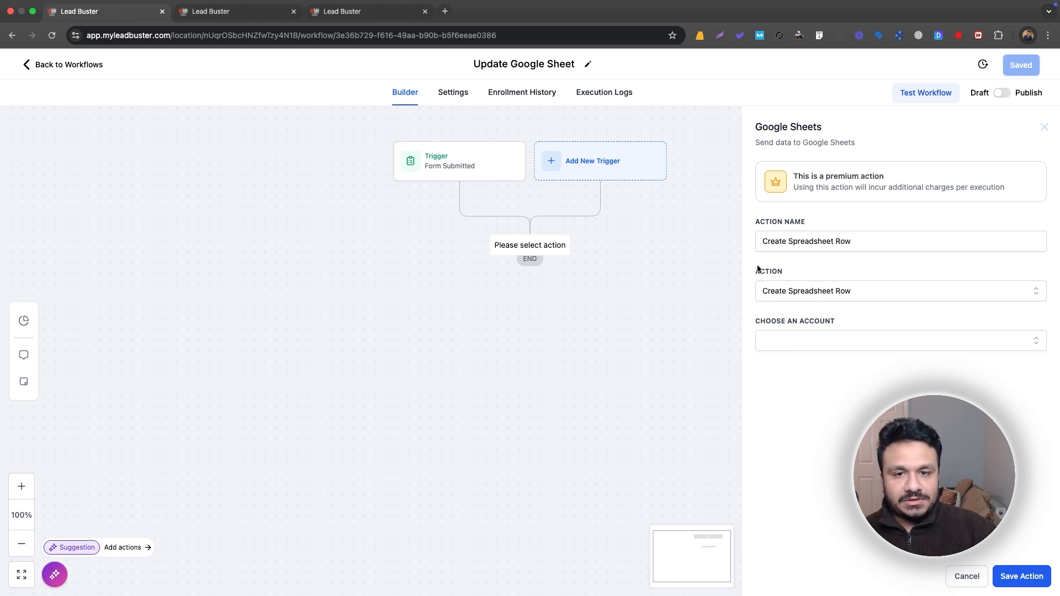
Step: Choose the connected Google account for the row-creation action and check which spreadsheets My Drive offers
click(822, 334)
click(831, 341)
click(830, 341)
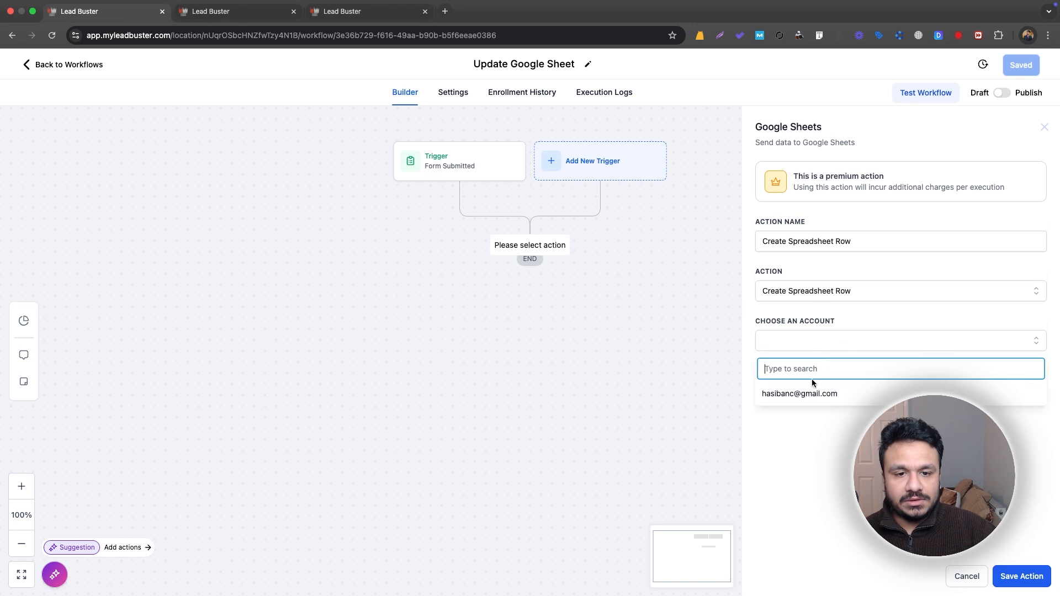
click(811, 390)
click(804, 393)
click(815, 444)
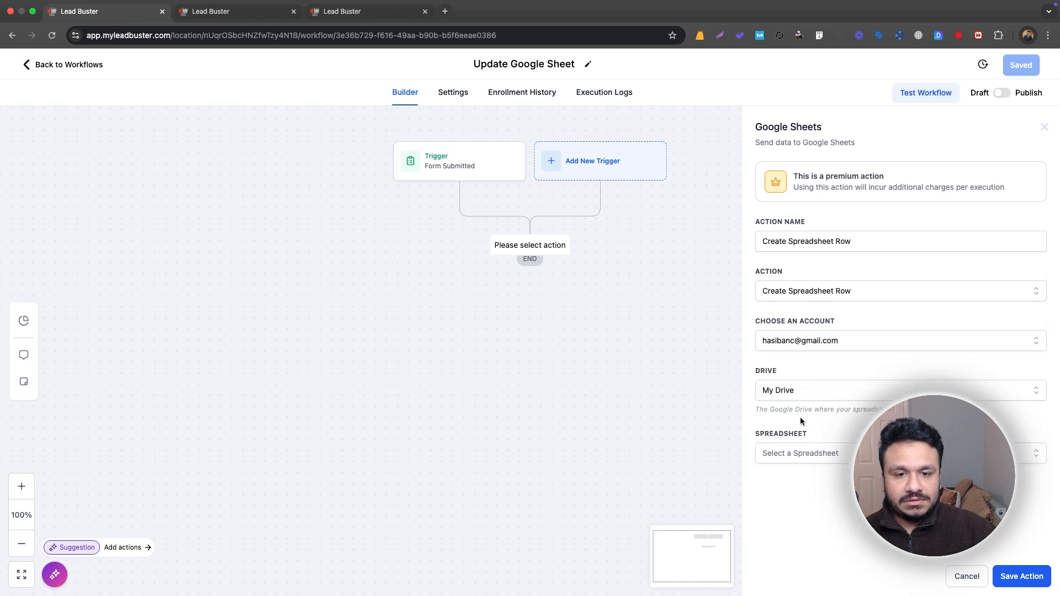
click(804, 451)
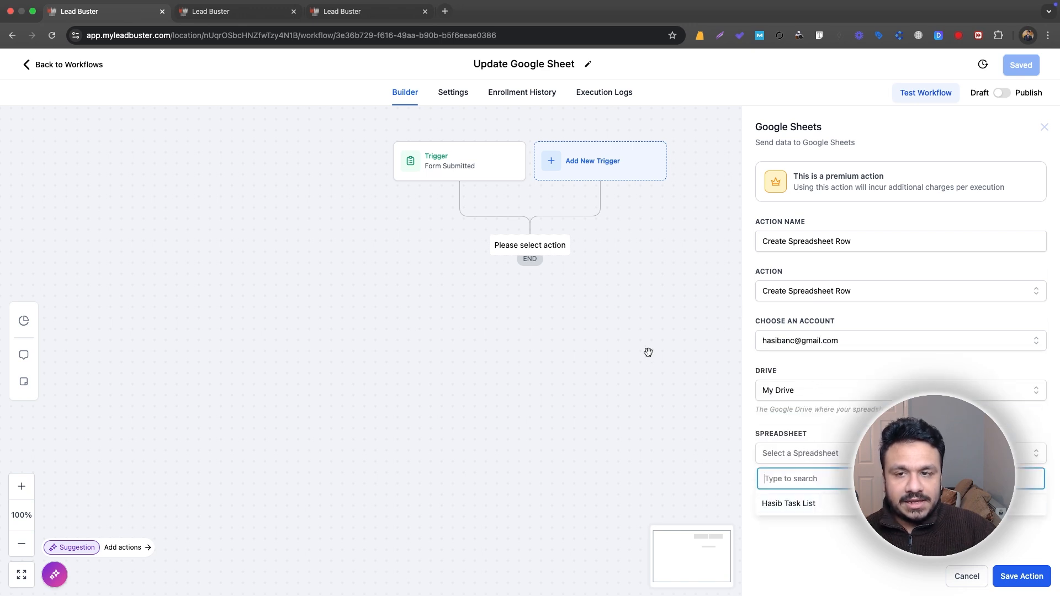
click(854, 427)
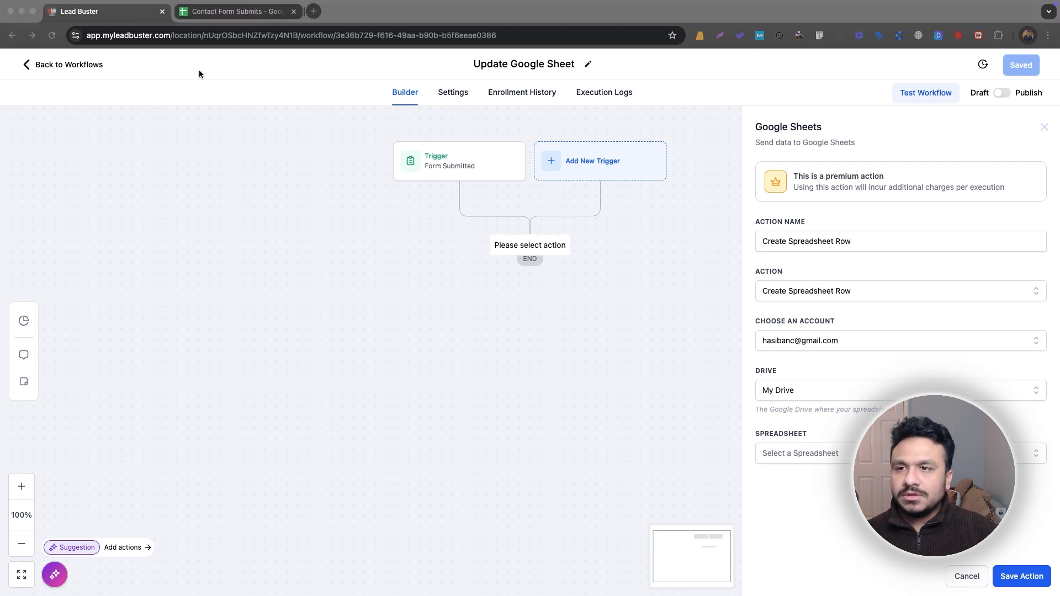
Step: Switch to the Contact Form Submits sheet in Google Sheets, commit the Phone Number header in D1, and return to the workflow
click(233, 11)
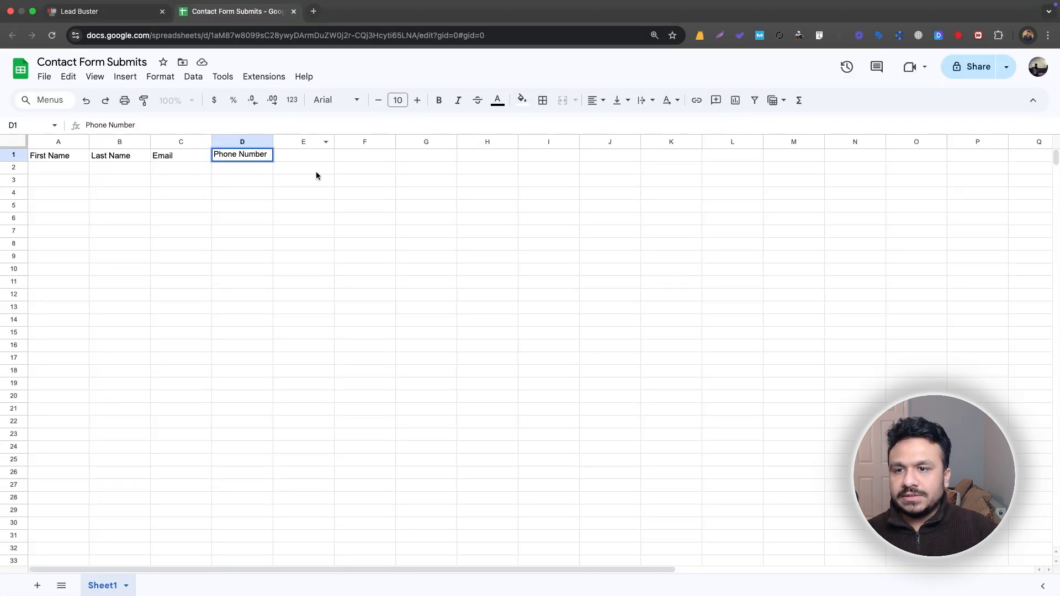
click(260, 191)
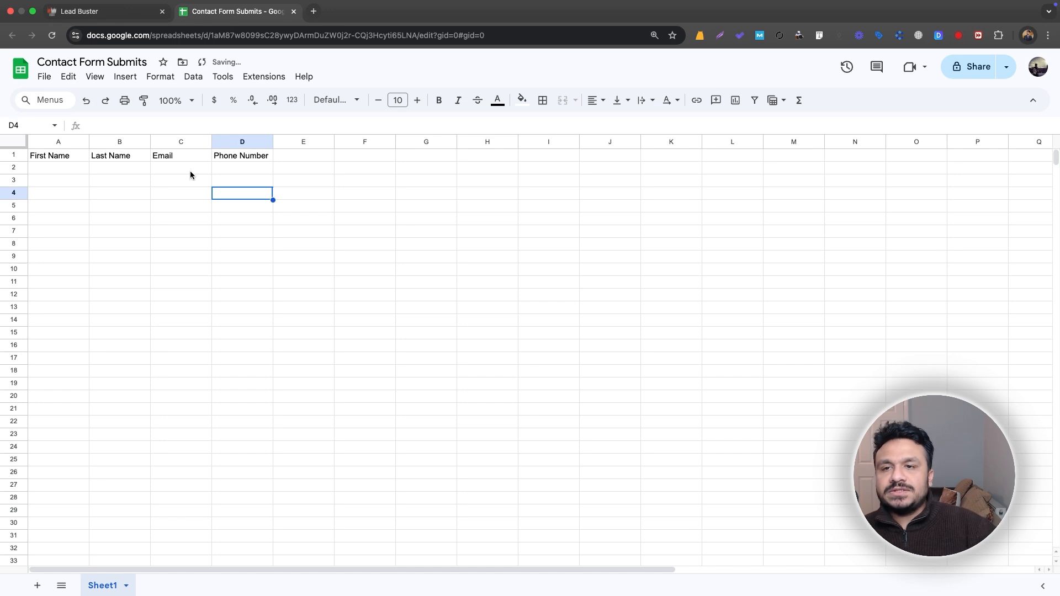
click(108, 11)
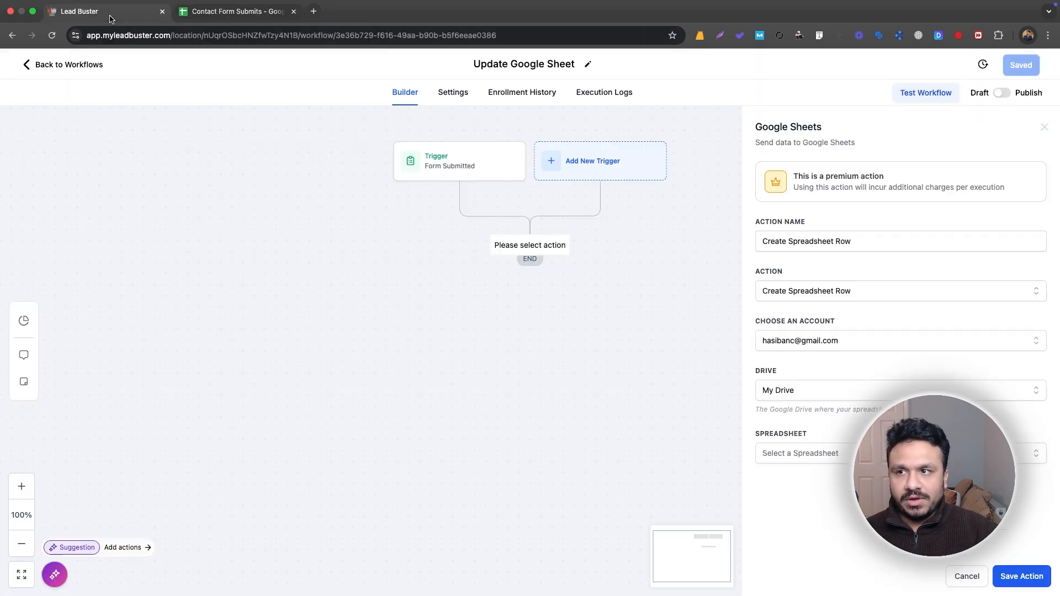
Step: Reselect the connected Google account to refresh the spreadsheet list, and choose Contact Form Submits as the target spreadsheet
click(834, 341)
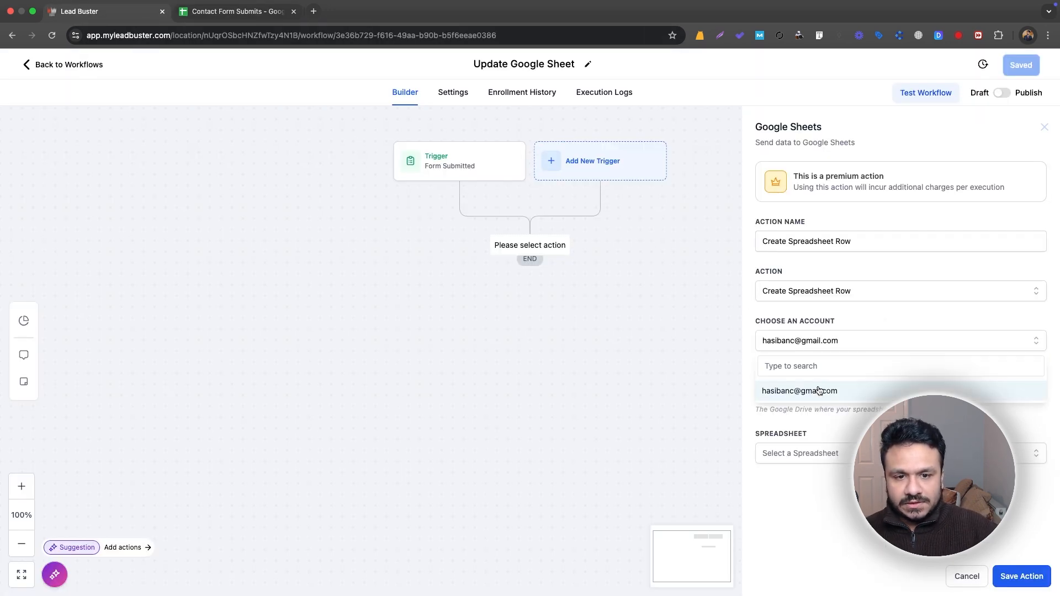
click(801, 390)
click(794, 389)
click(777, 442)
click(779, 452)
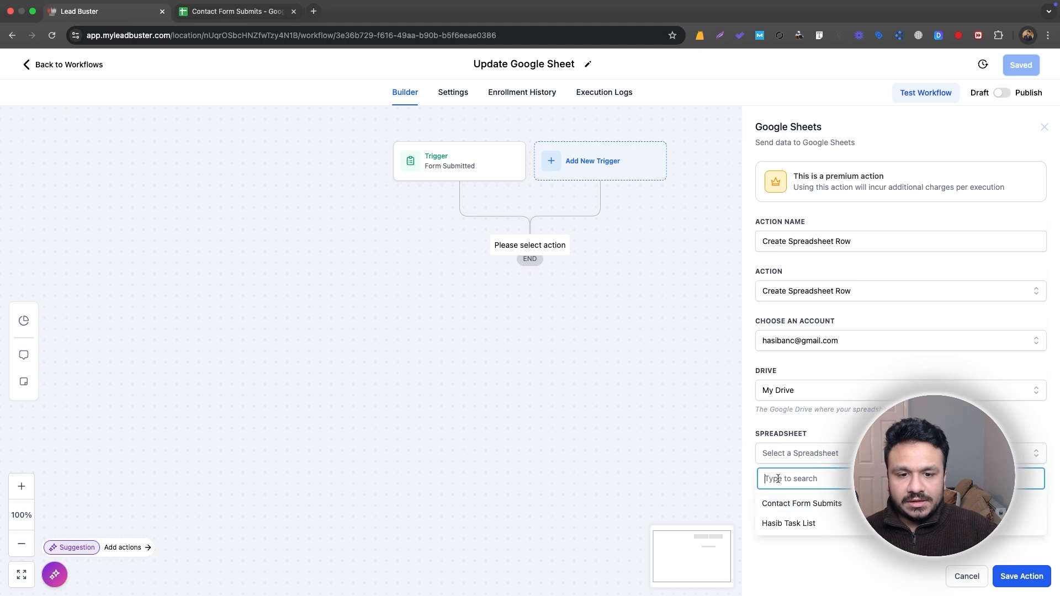
click(802, 503)
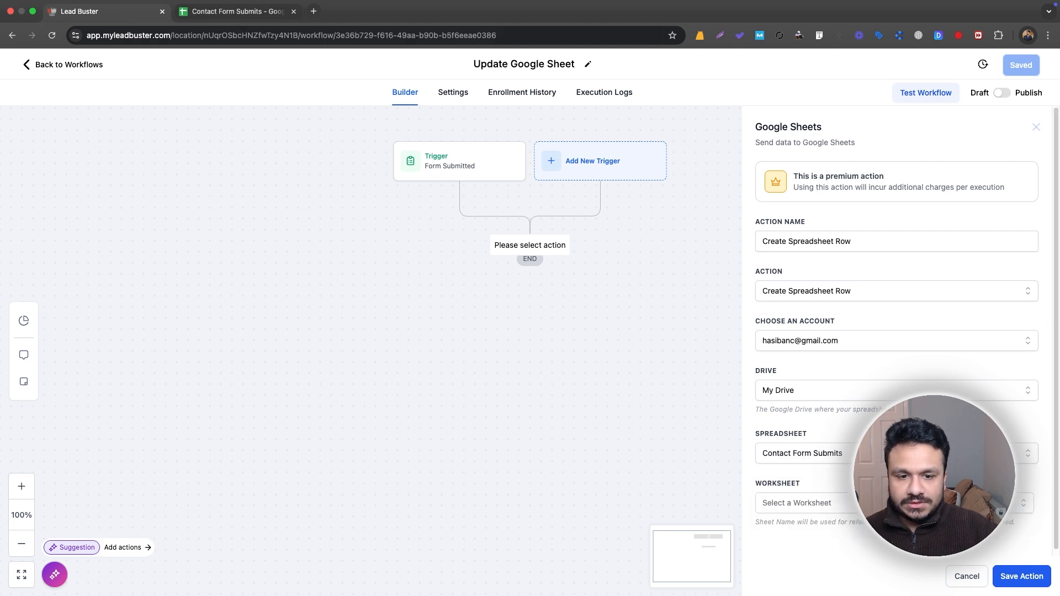
Step: Set the worksheet of the Create Spreadsheet Row action to Sheet1
scroll(827, 496, down, 1)
click(827, 496)
click(802, 548)
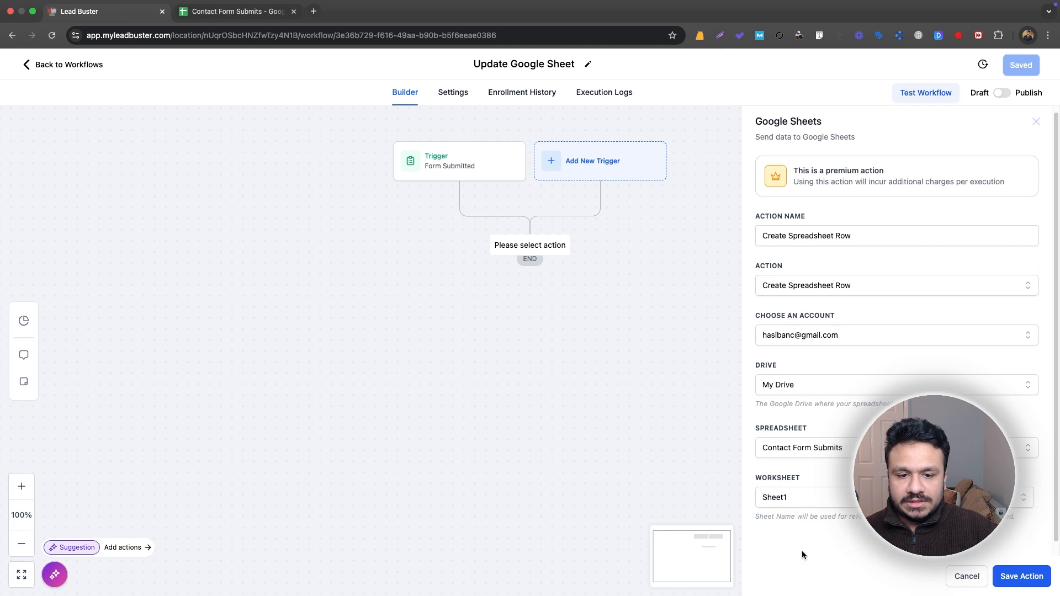
Step: Check the headers in the Contact Form Submits sheet, return to the workflow, and set the starting column to First Name (A)
click(235, 12)
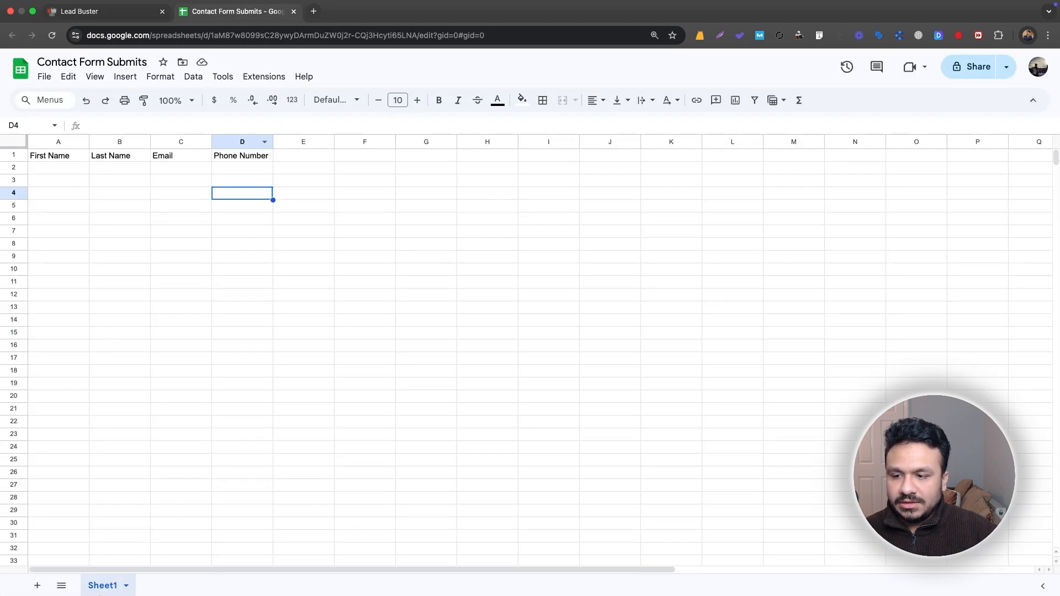
click(100, 29)
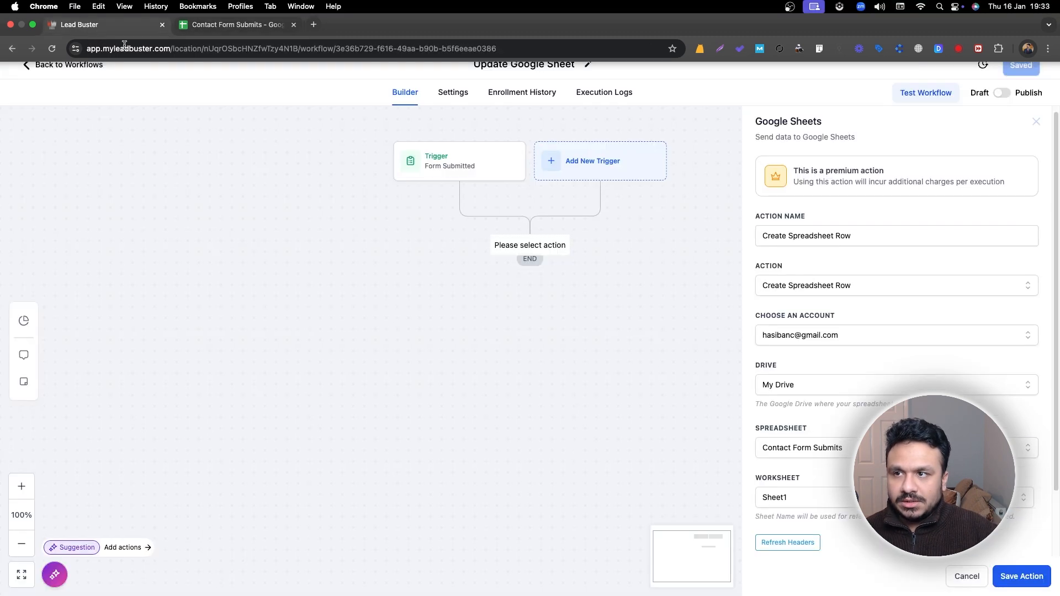
scroll(796, 500, down, 2)
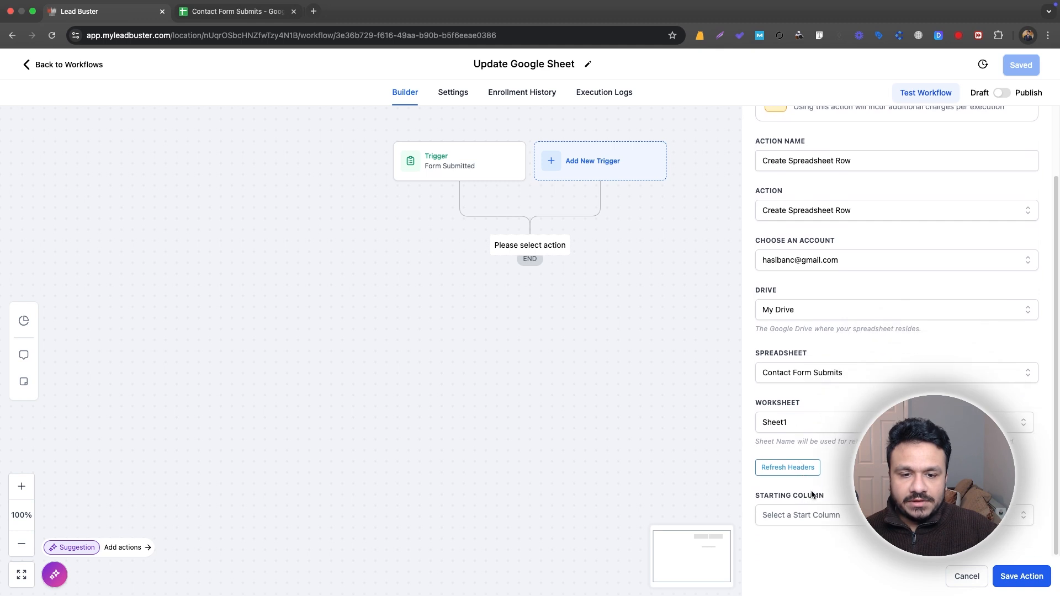
click(796, 512)
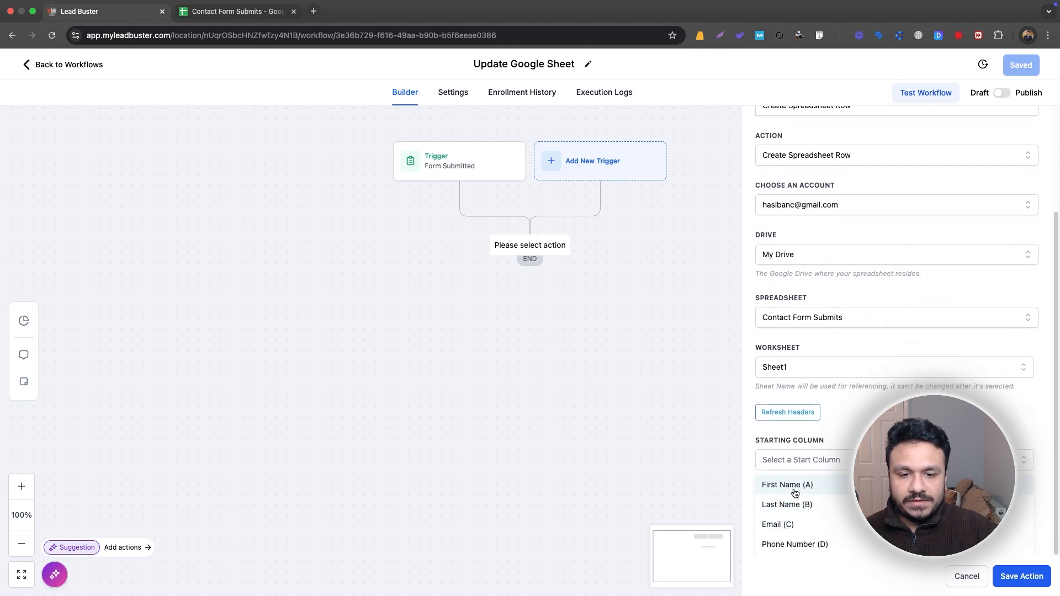
click(794, 488)
Step: Switch to the Contact Form Submits sheet in Google Sheets and widen the header columns, including Email and Phone Number
click(235, 11)
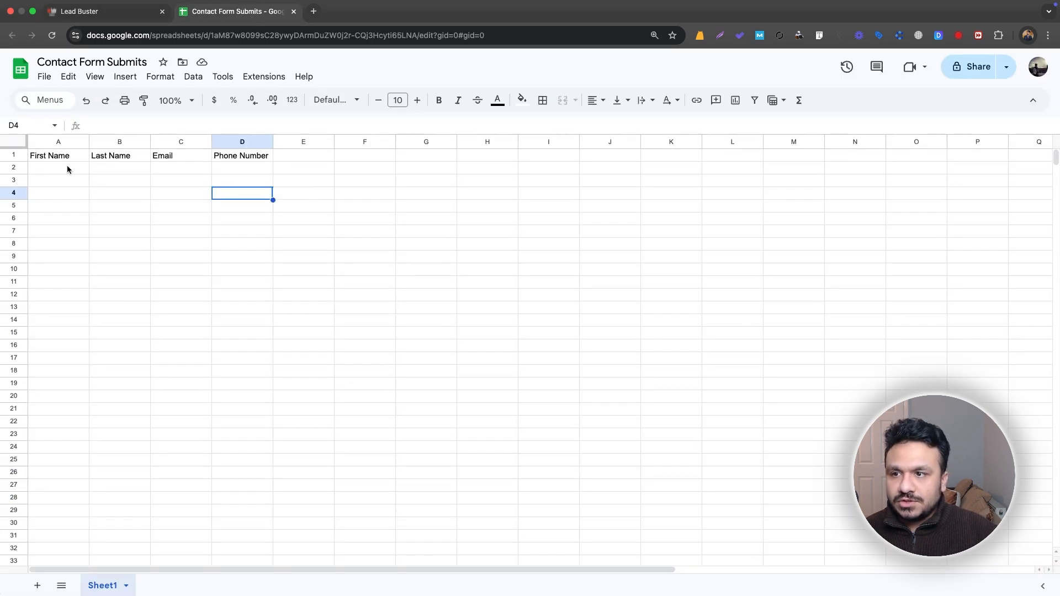
drag(89, 142, 371, 142)
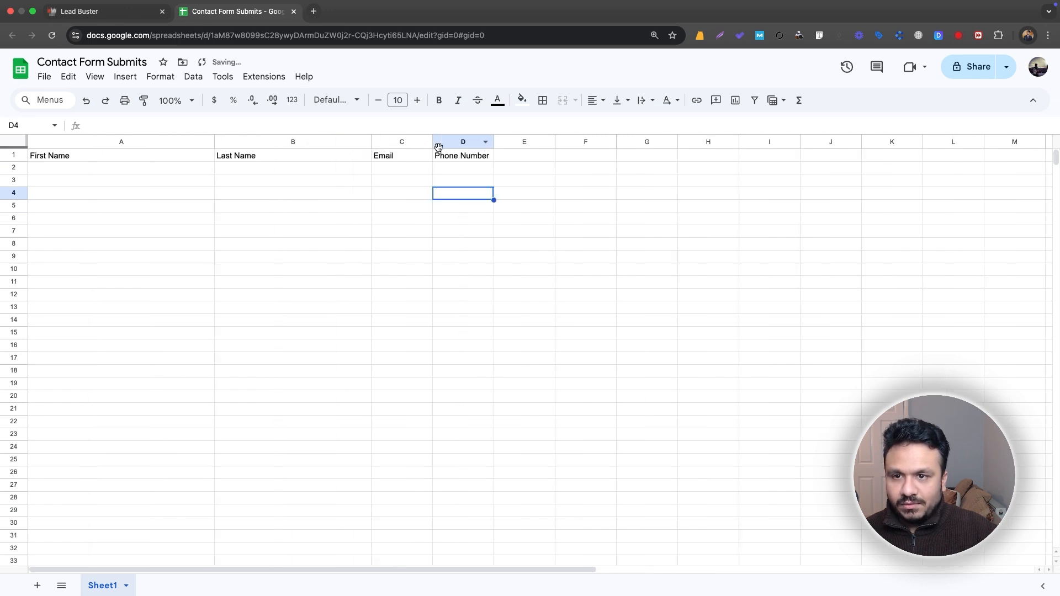
drag(436, 142, 772, 142)
click(136, 173)
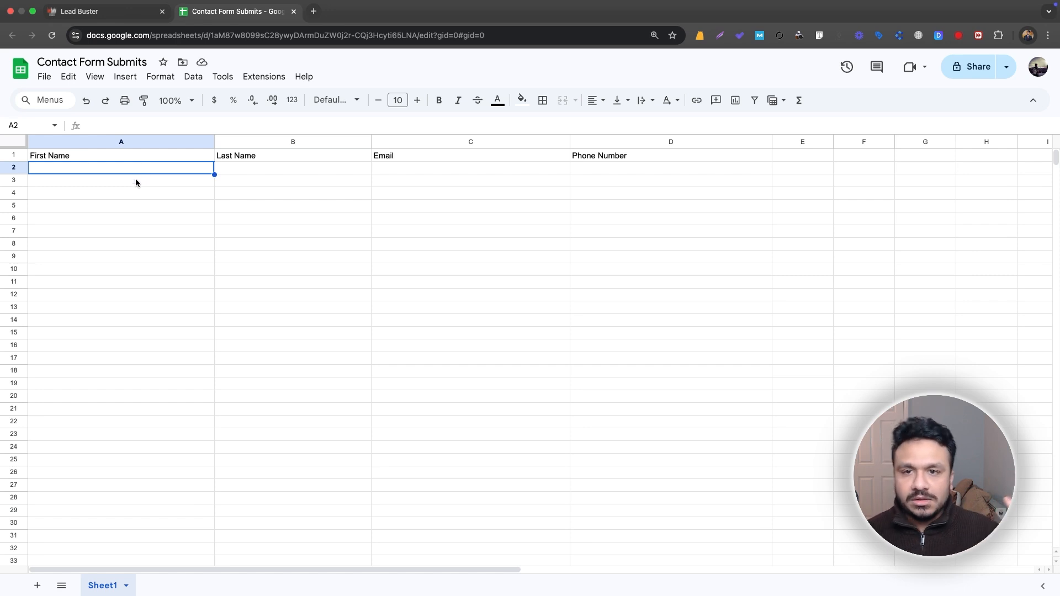
Step: Return to the Lead Buster workflow and set the row action's ending column to Phone Number (D)
click(80, 11)
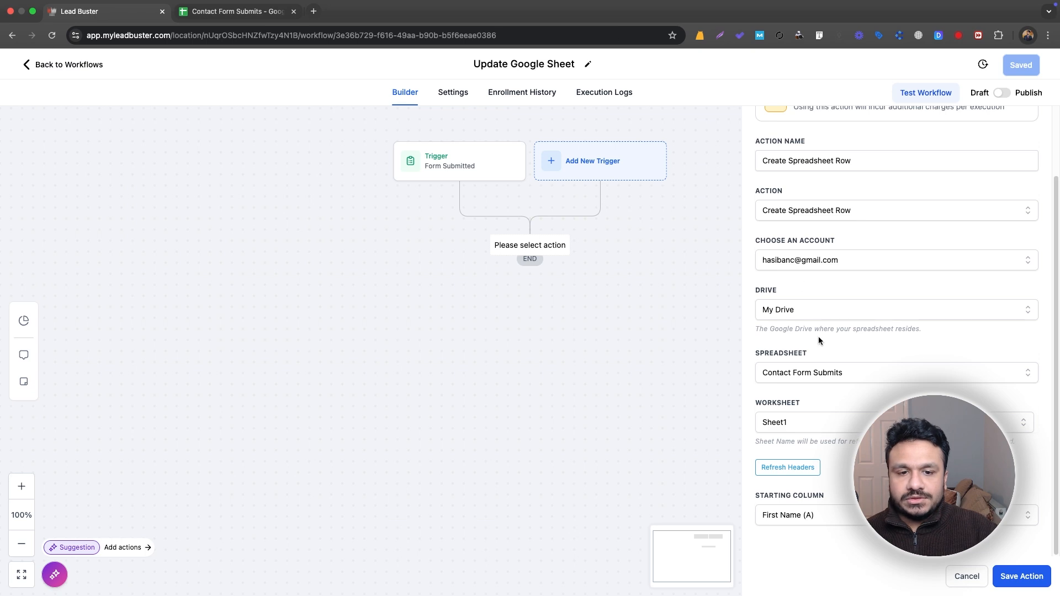
scroll(798, 504, down, 2)
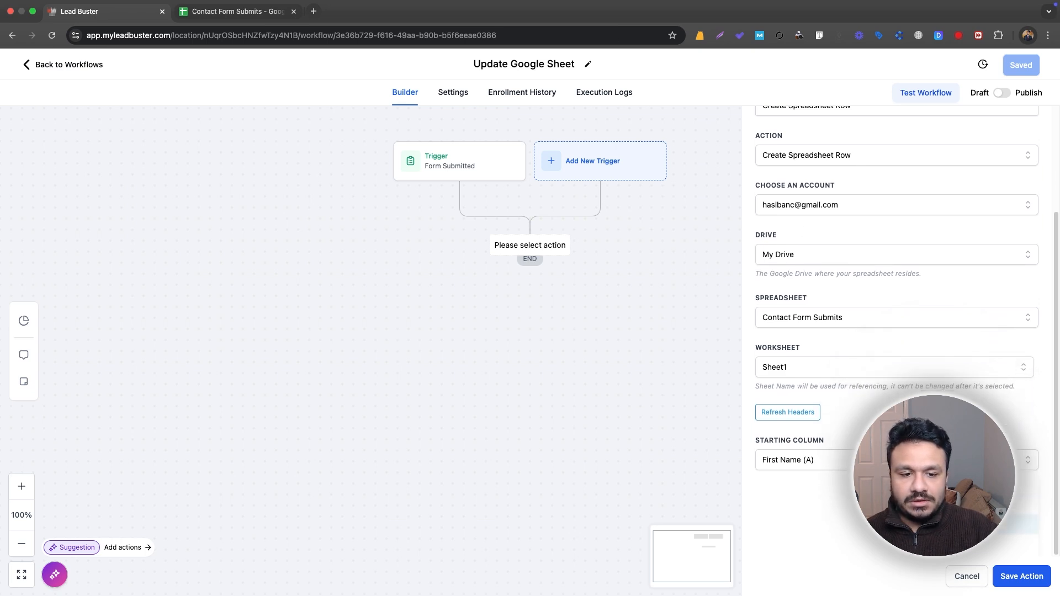
scroll(998, 385, down, 5)
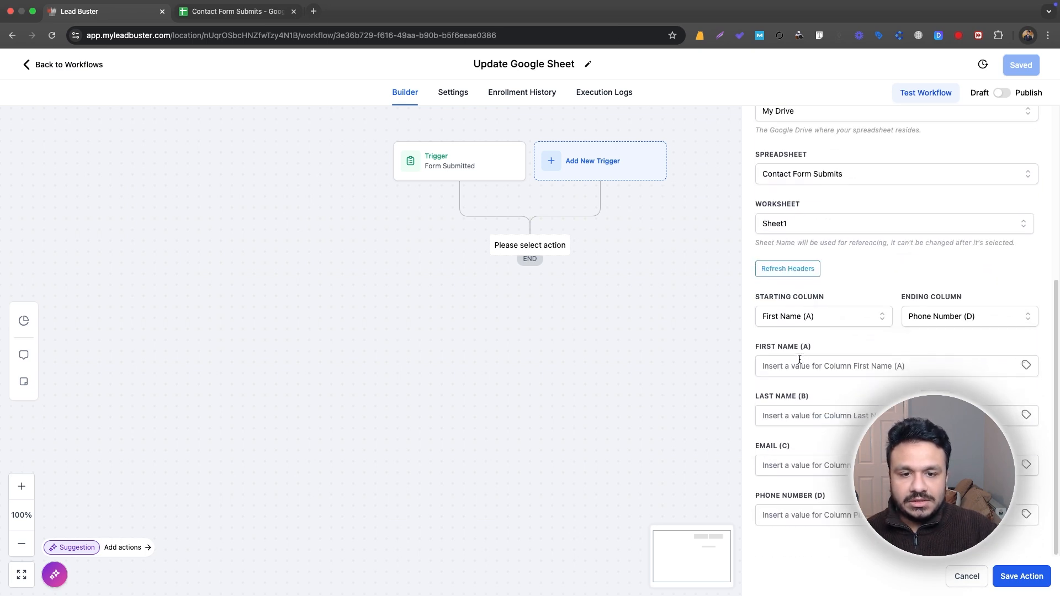
Step: Map First Name (A) to {{contact.first_name}} and Last Name (B) to {{contact.last_name}} using the contact's custom values
click(1026, 365)
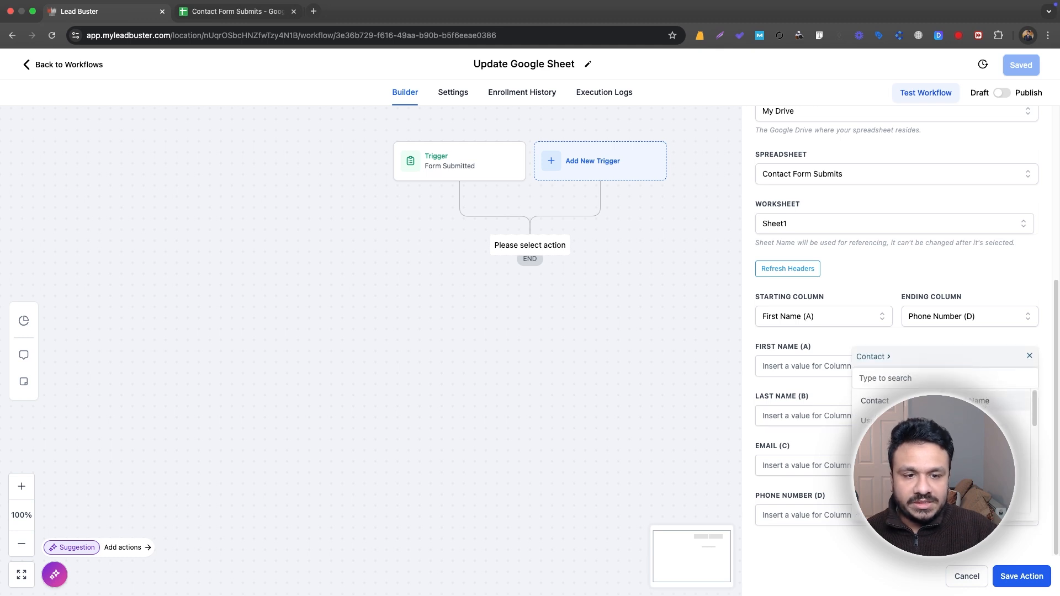
click(1030, 366)
click(1030, 367)
click(1010, 401)
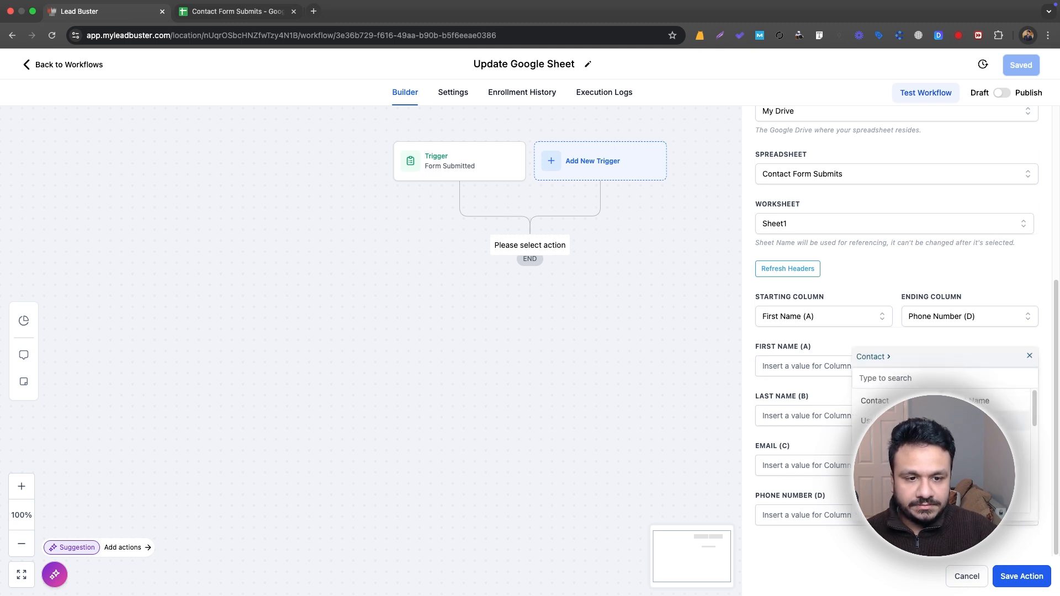
click(1011, 428)
click(1026, 414)
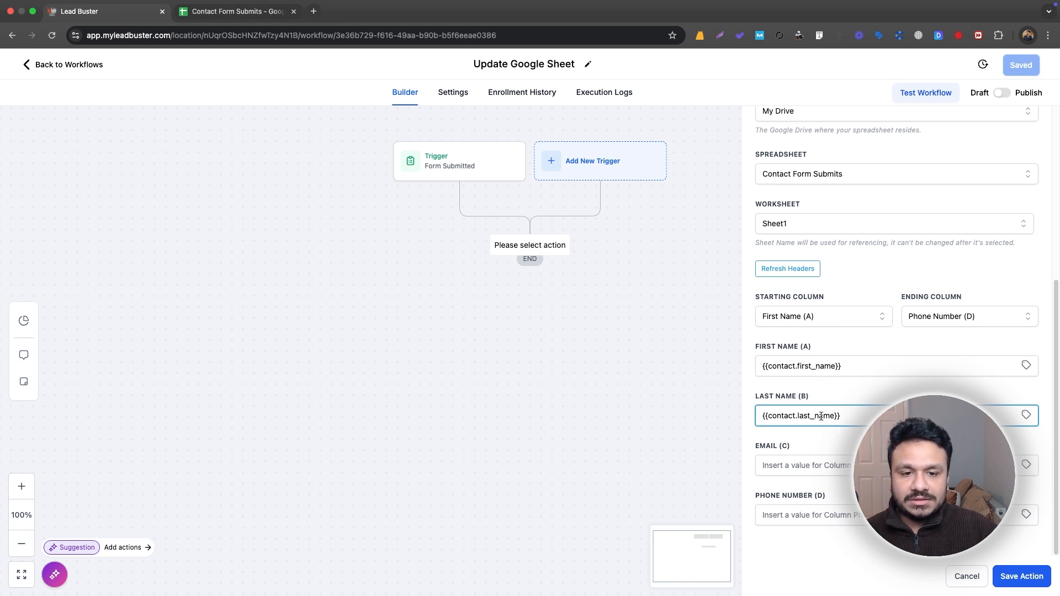
Step: Map Email (C) to {{contact.email}} and Phone Number (D) to {{contact.phone}}
click(1027, 465)
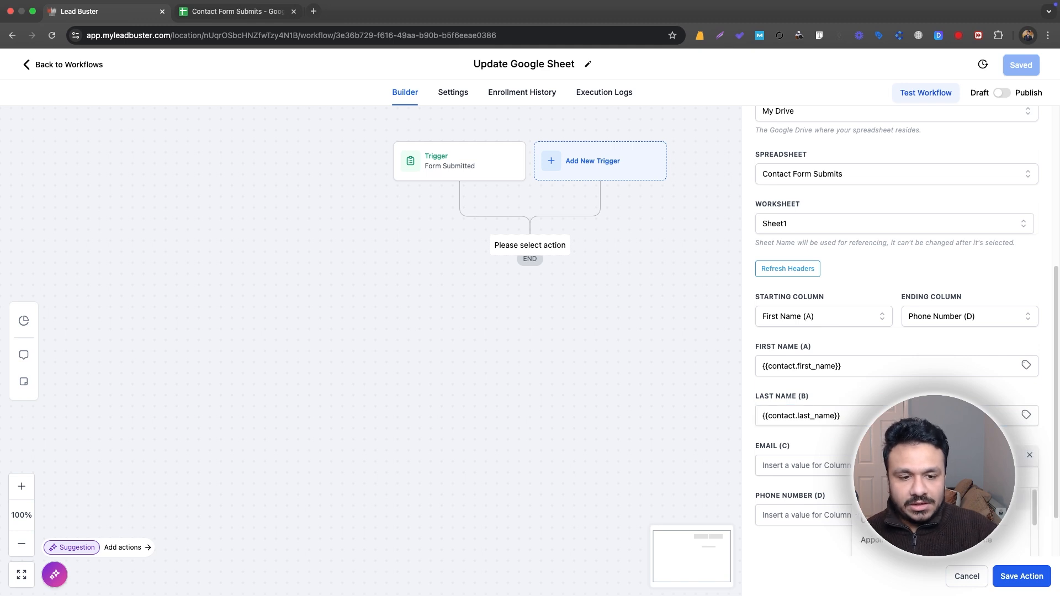
scroll(972, 522, down, 1)
click(972, 520)
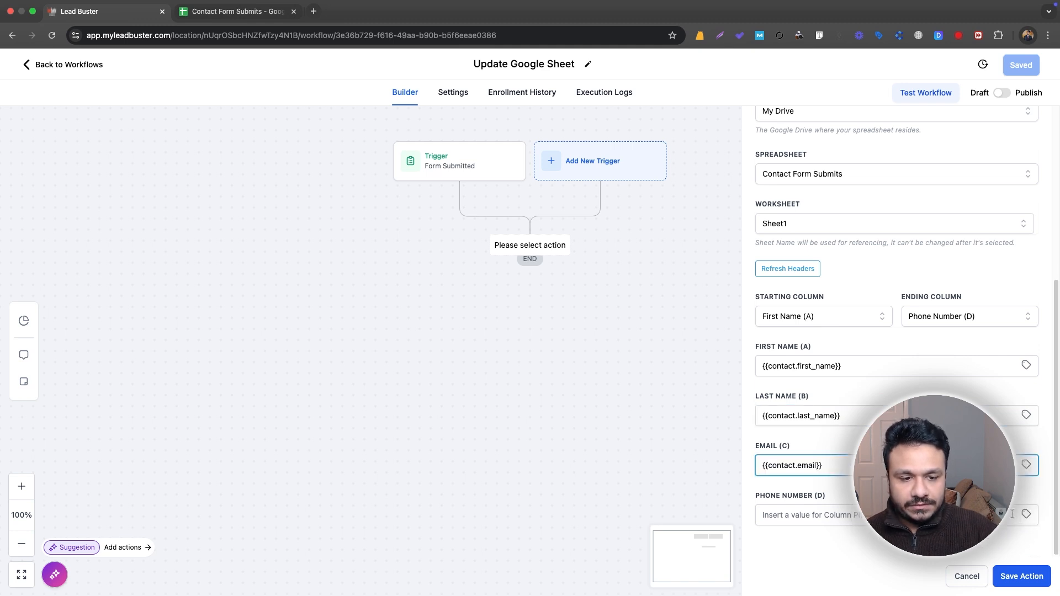
click(1027, 515)
scroll(1028, 515, down, 2)
click(976, 436)
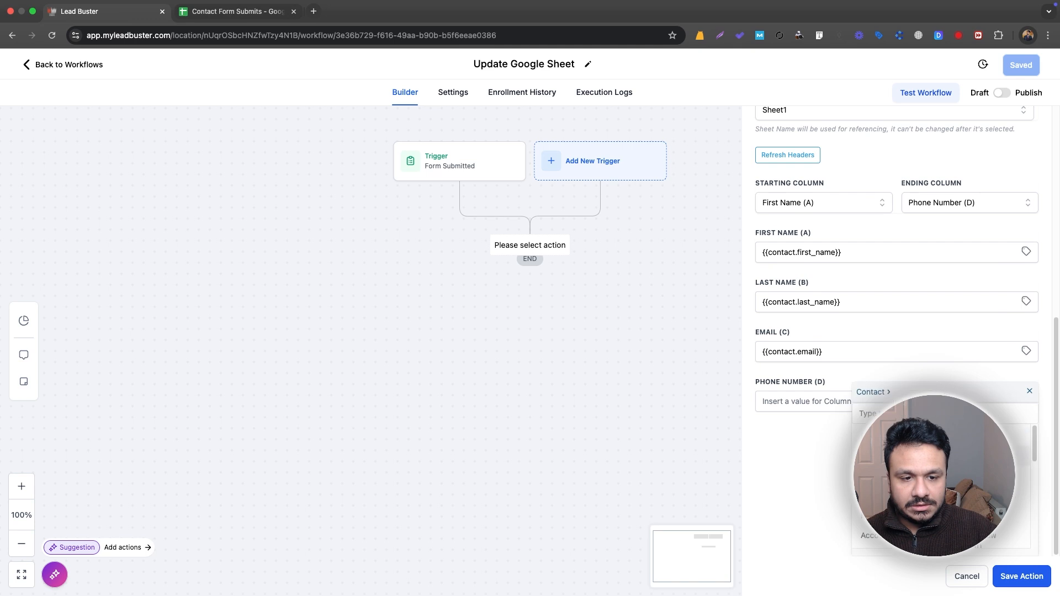
click(972, 517)
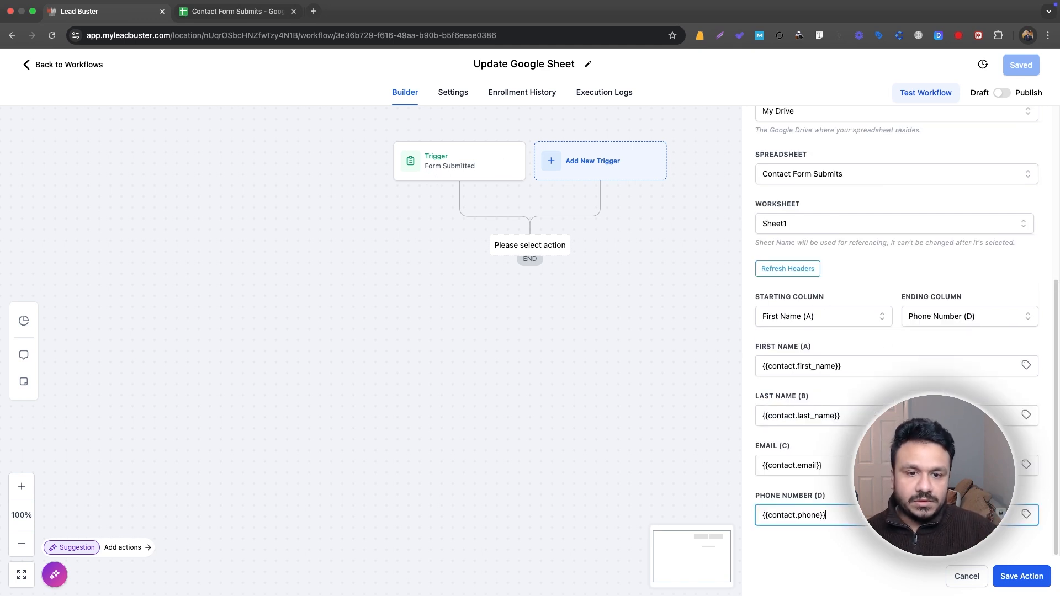
Step: Switch to the Contact Form Submits sheet and enter the header "What Service Do You Need?" in E1
click(237, 11)
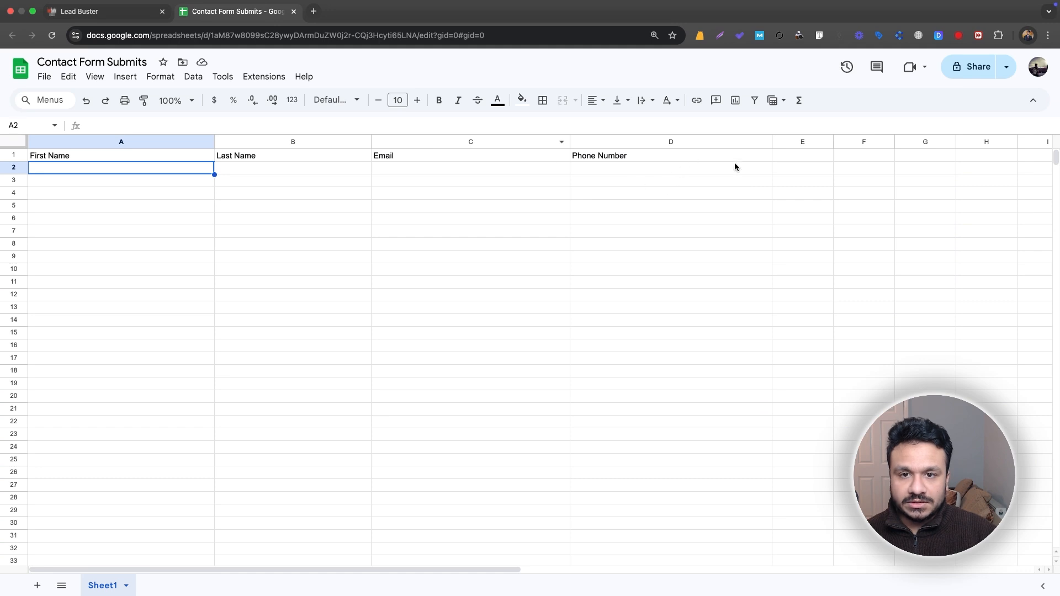
click(807, 157)
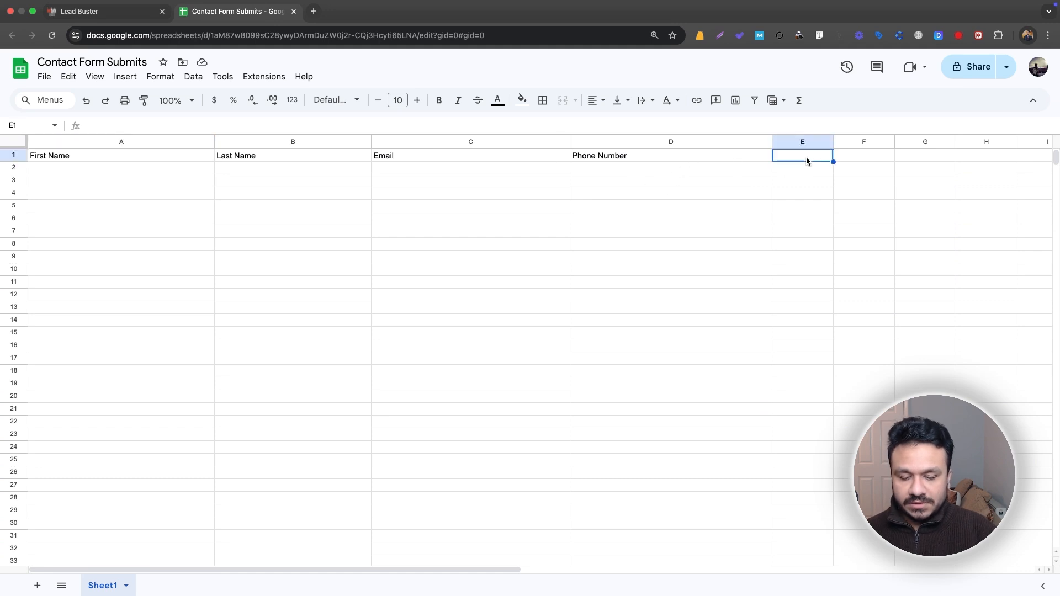
text(What S)
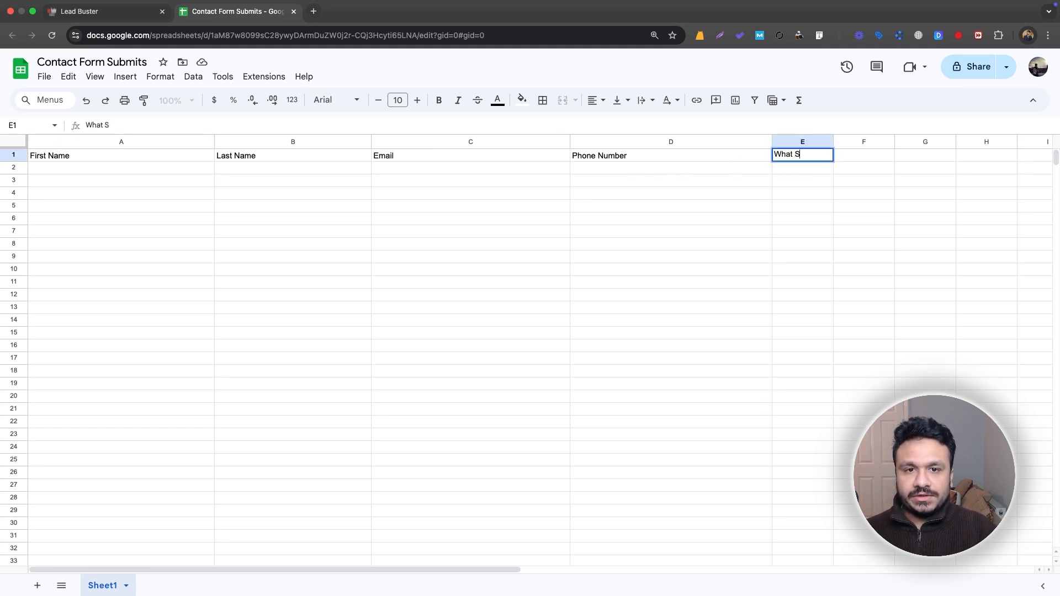
text(ervice Do You n)
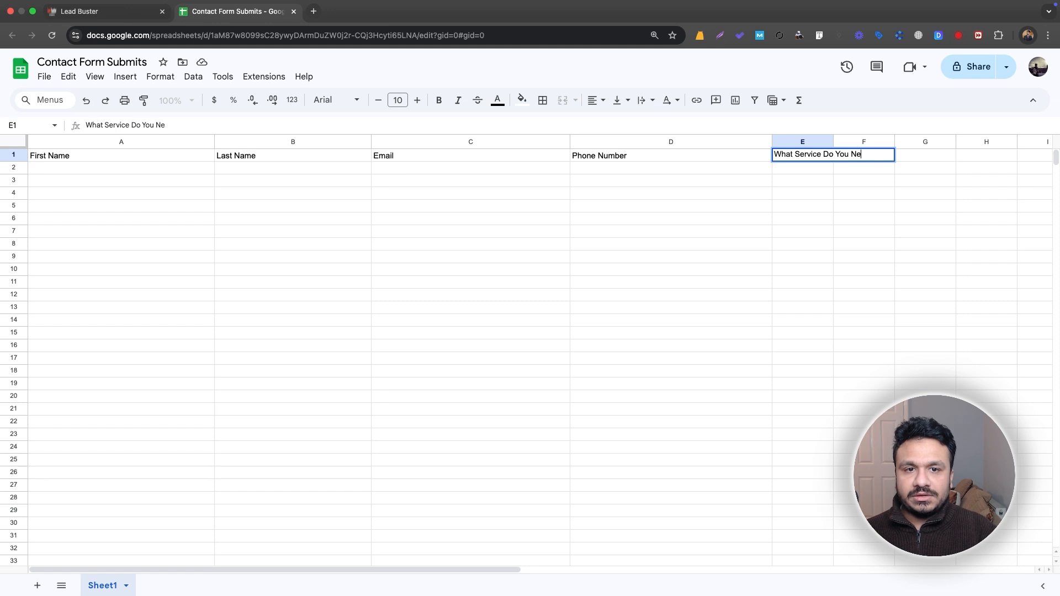
click(871, 185)
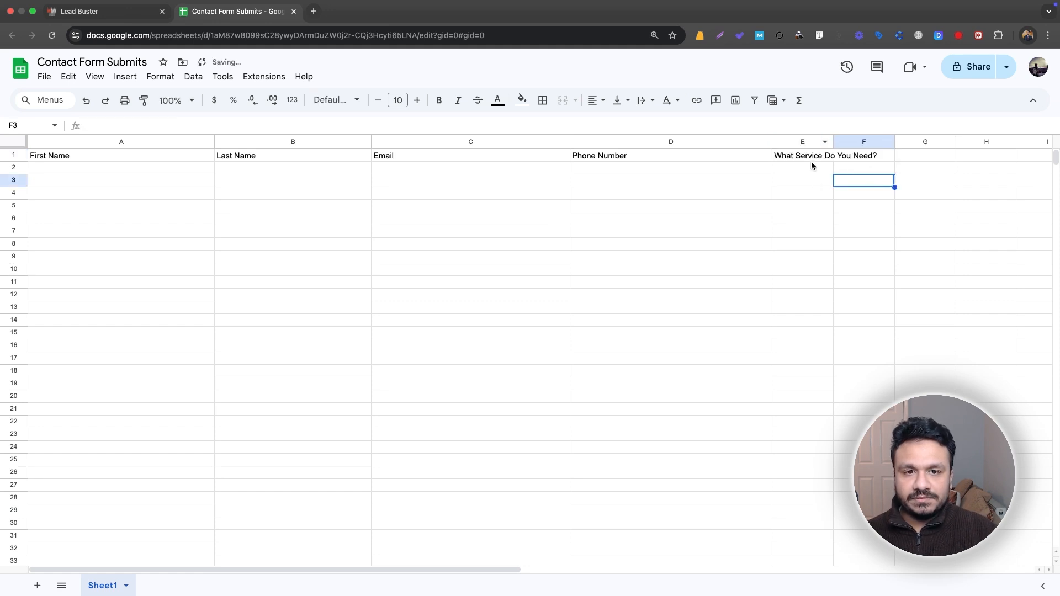
Step: Delete the header in E1 and return to the Lead Buster workflow
click(797, 156)
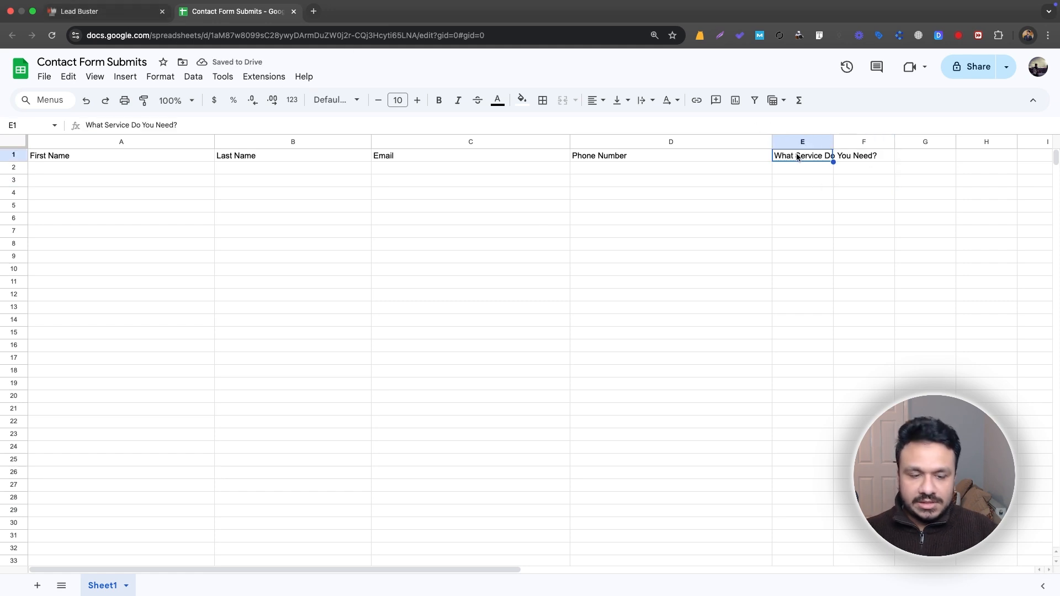
key(Delete)
click(138, 13)
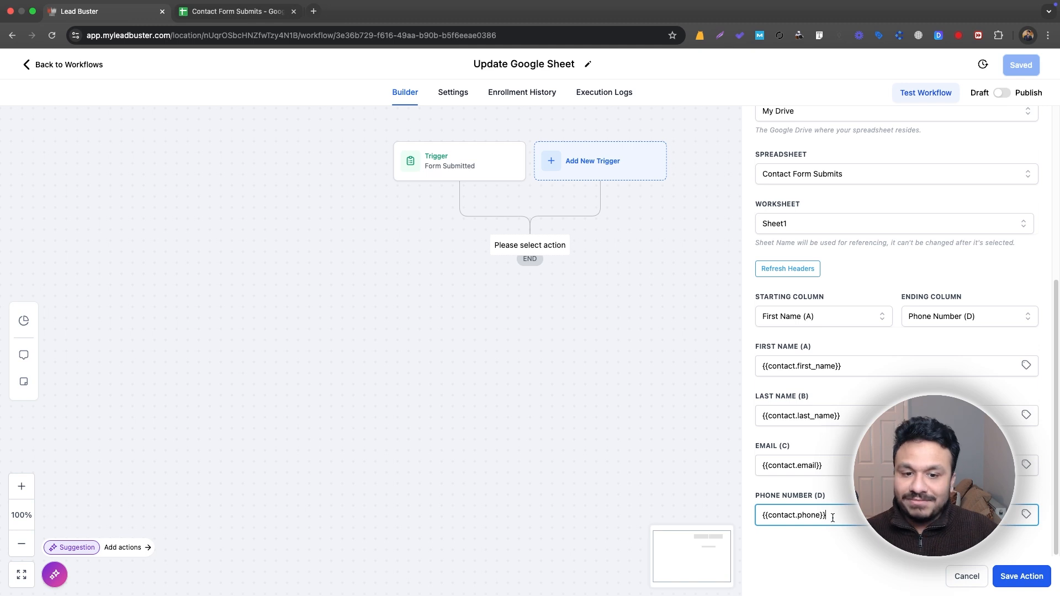
Step: Save the Create Spreadsheet Row action and publish the Update Google Sheet workflow
click(1022, 576)
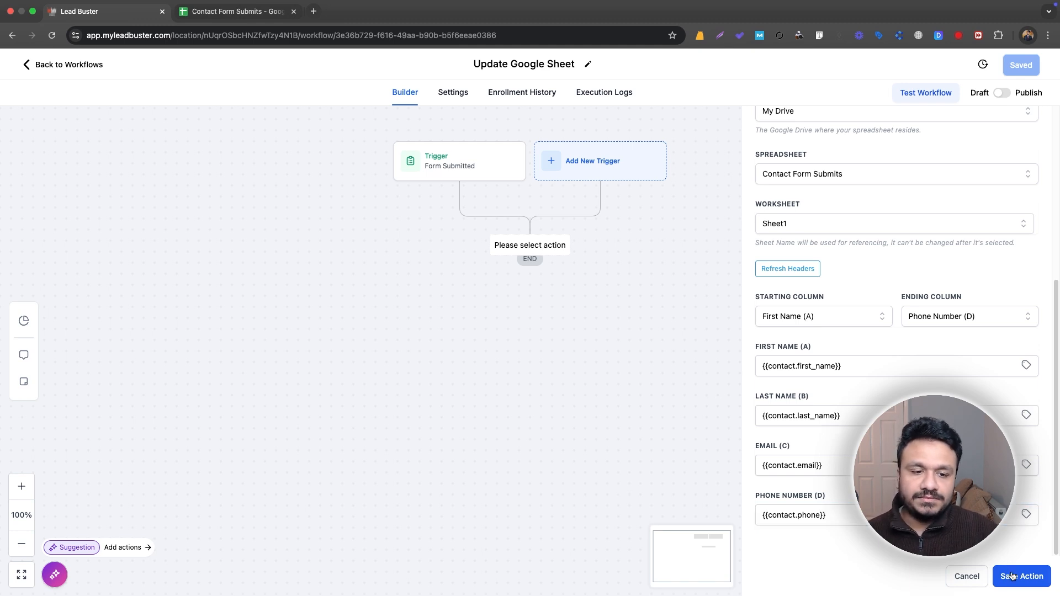
click(1003, 94)
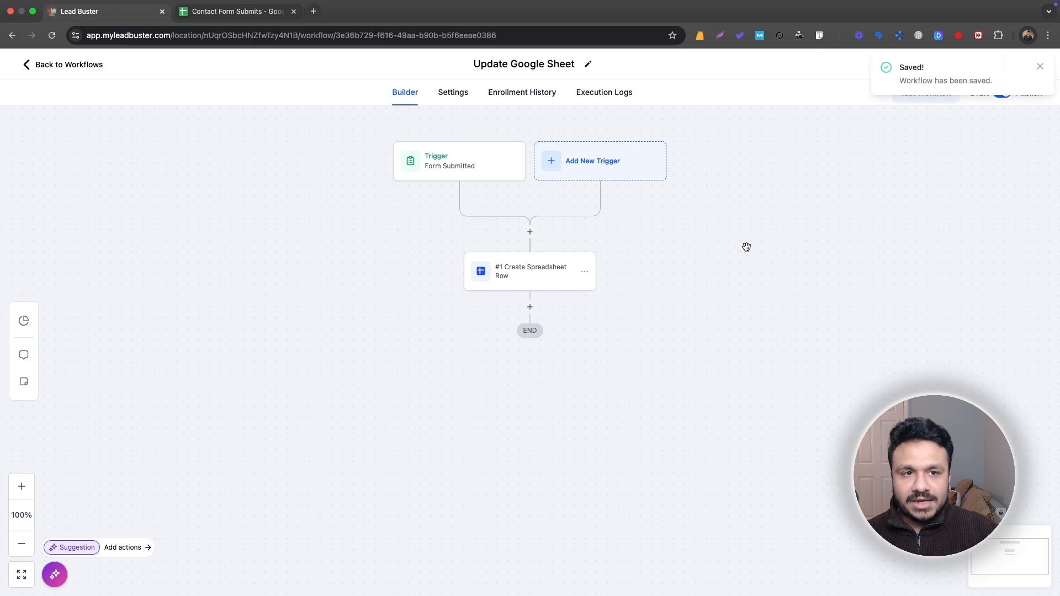
click(1040, 67)
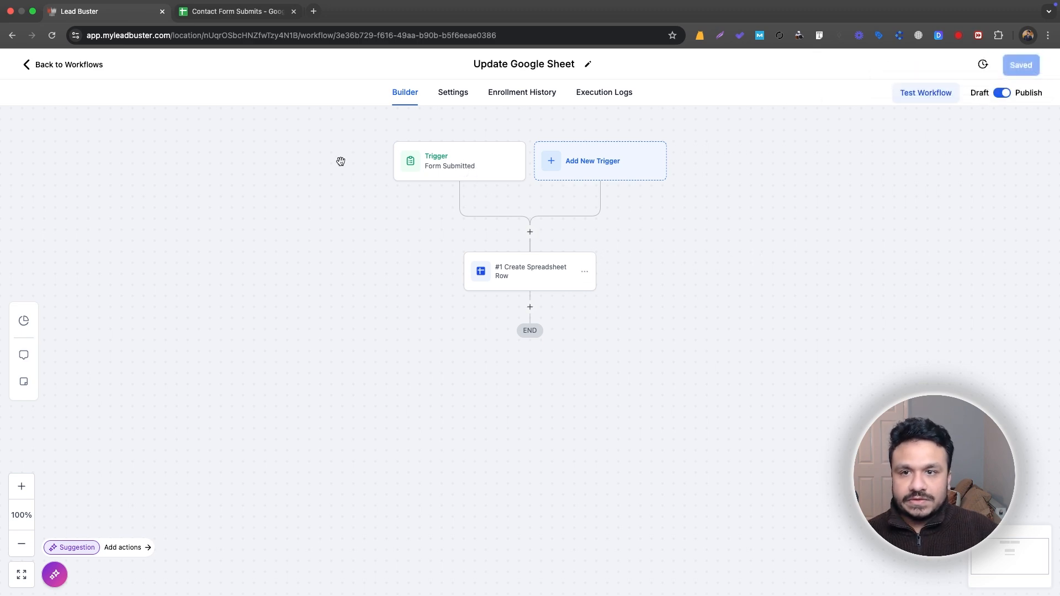
Step: View the submitted form page and check the Contact Form Submits sheet for the submission's row
click(238, 11)
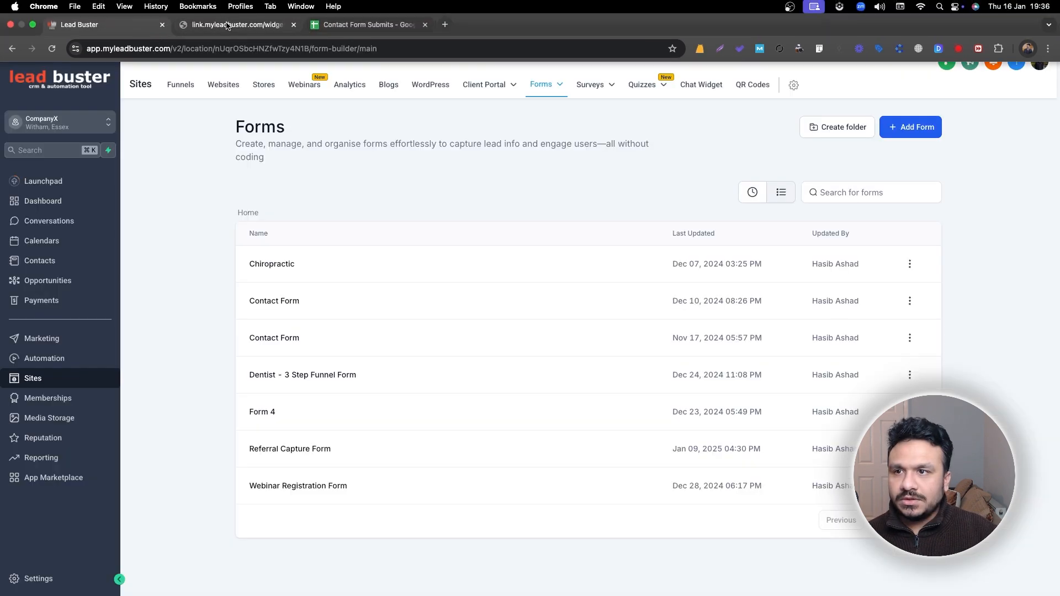
click(237, 24)
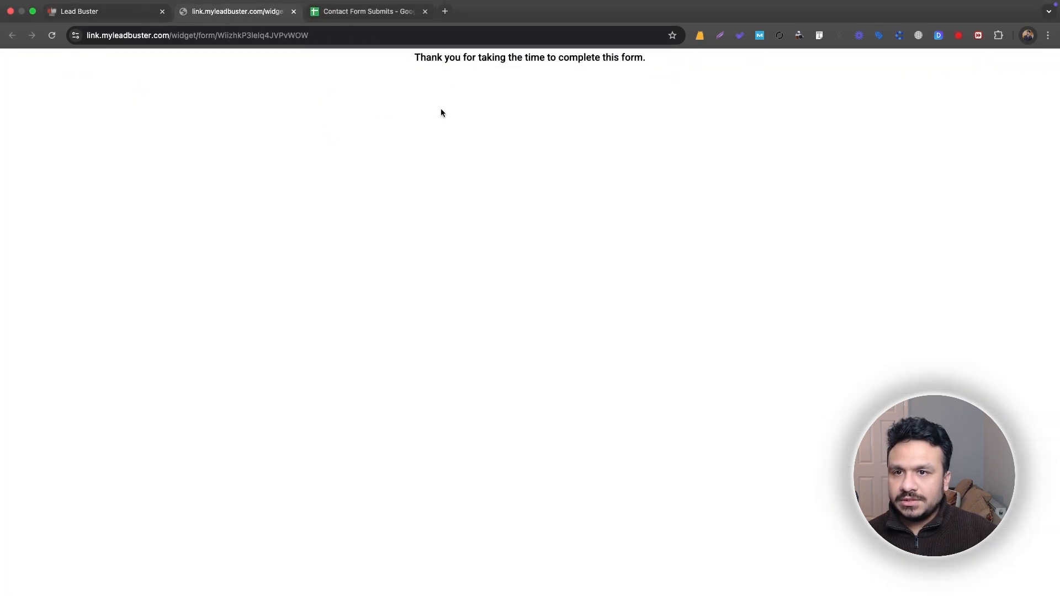
click(328, 11)
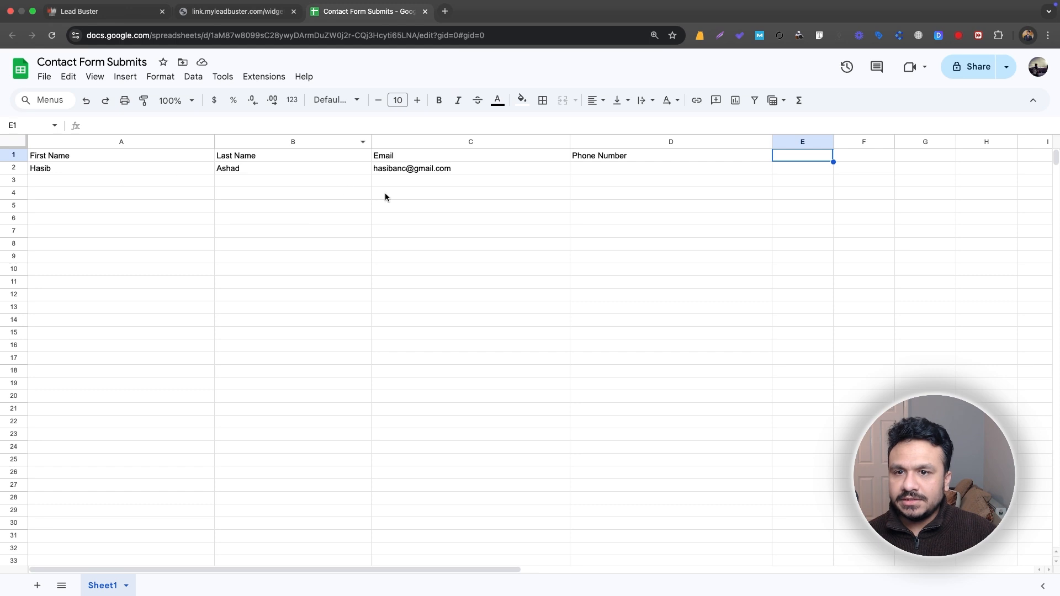
Step: Return to Lead Buster, open the Update Google Sheet workflow from the Workflow Actions folder, and view its execution logs
click(121, 14)
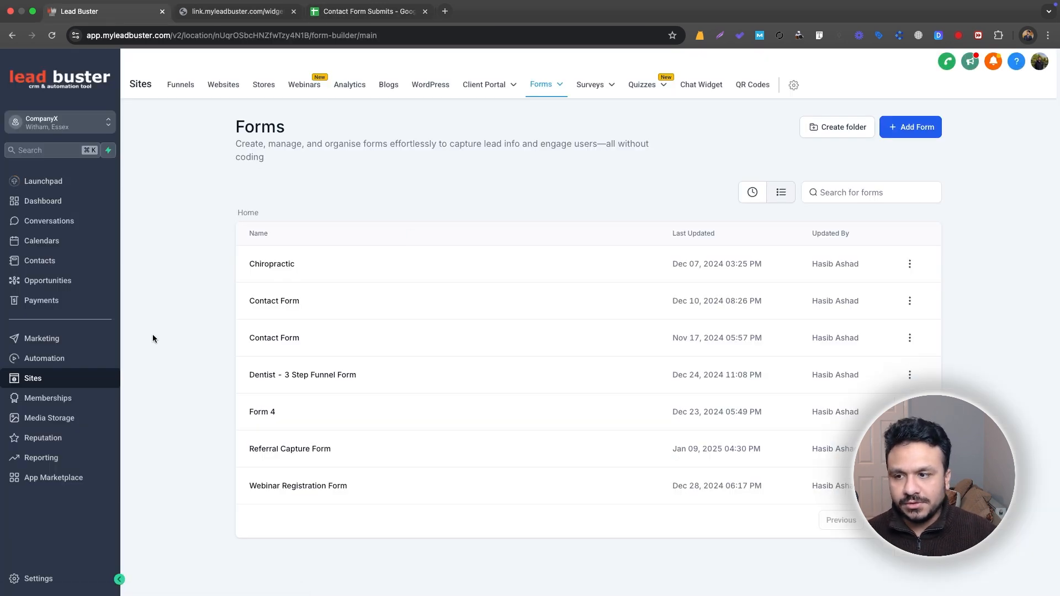
click(78, 360)
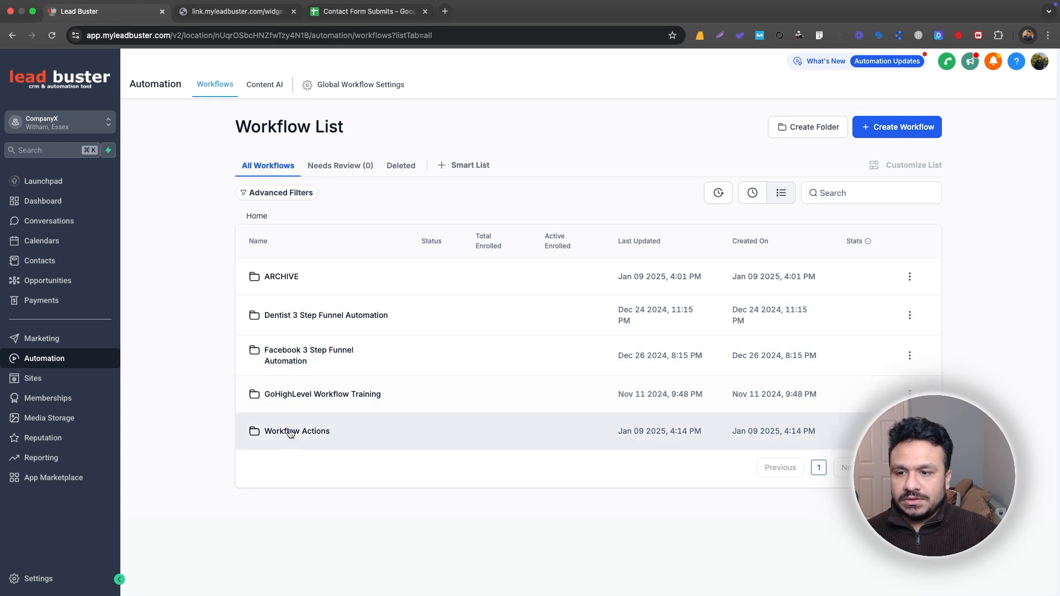
click(291, 431)
scroll(293, 429, down, 1)
scroll(293, 429, down, 2)
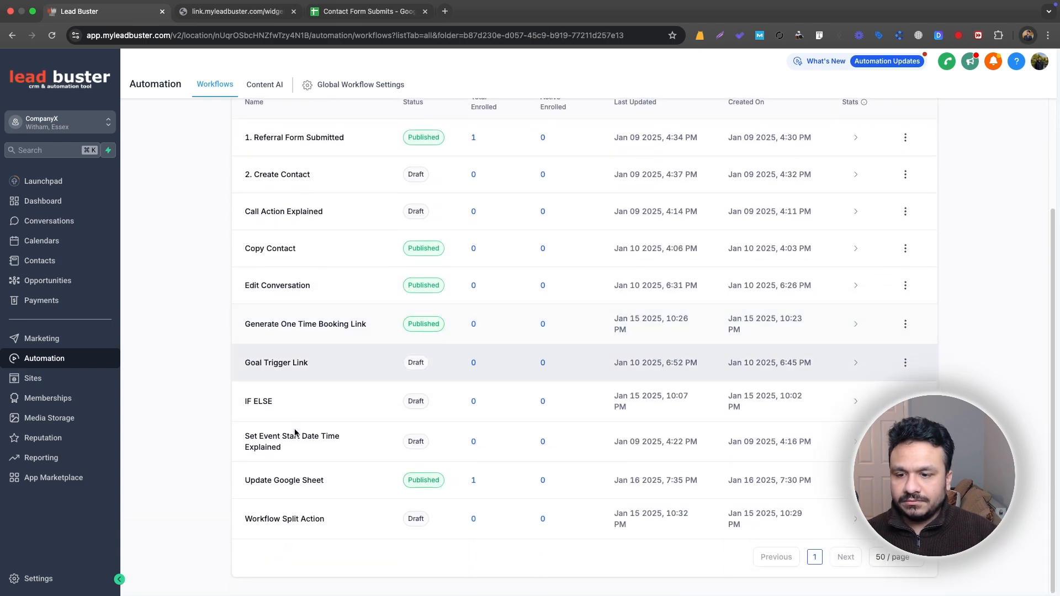
click(307, 479)
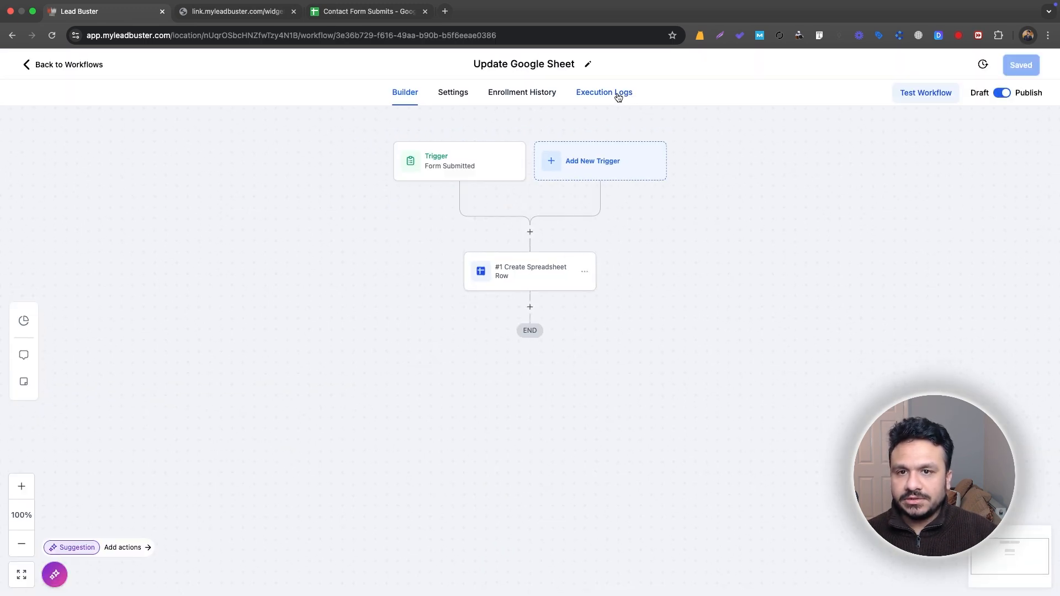
click(618, 98)
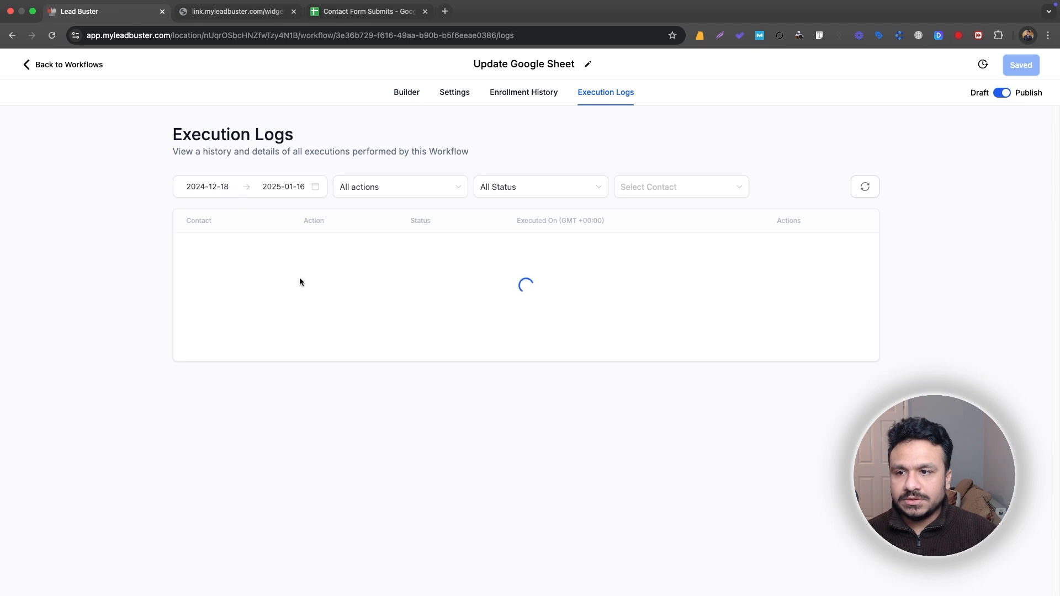